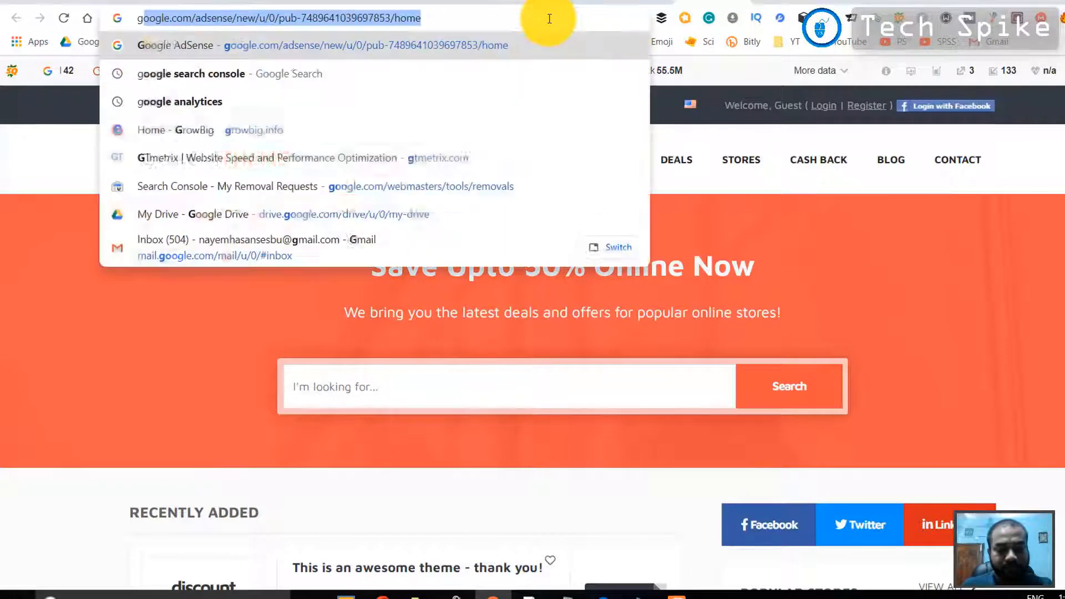
Search the web for "google search console"
type("rc")
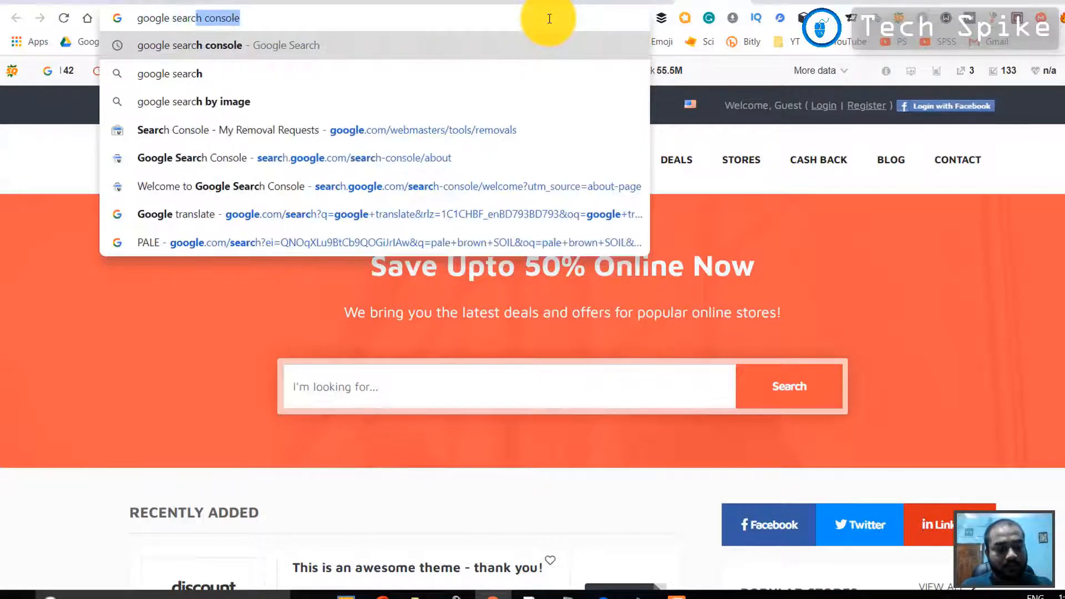
type("h console")
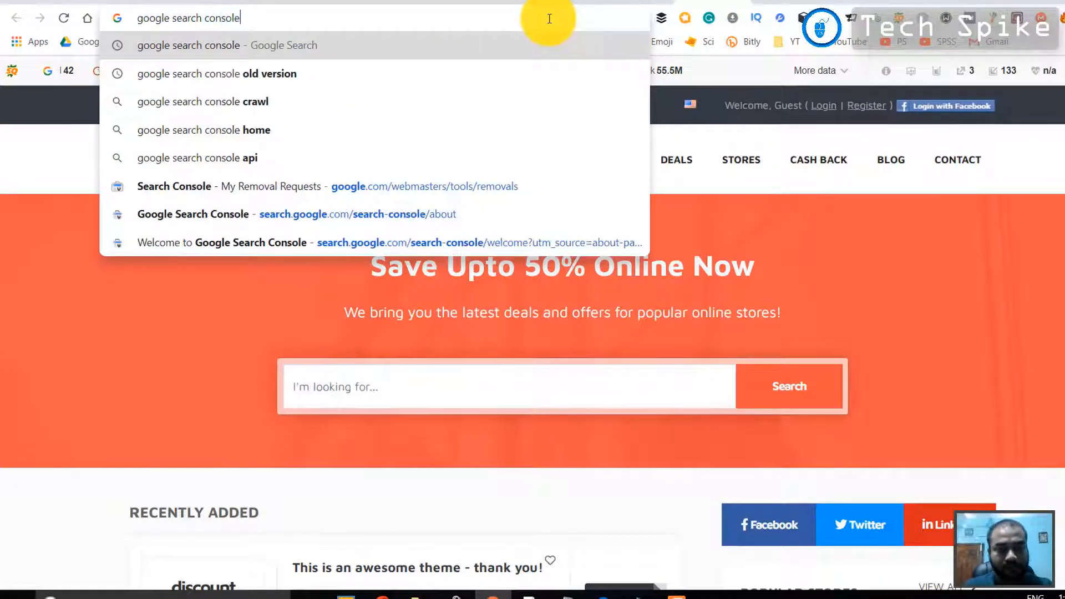
key("Return")
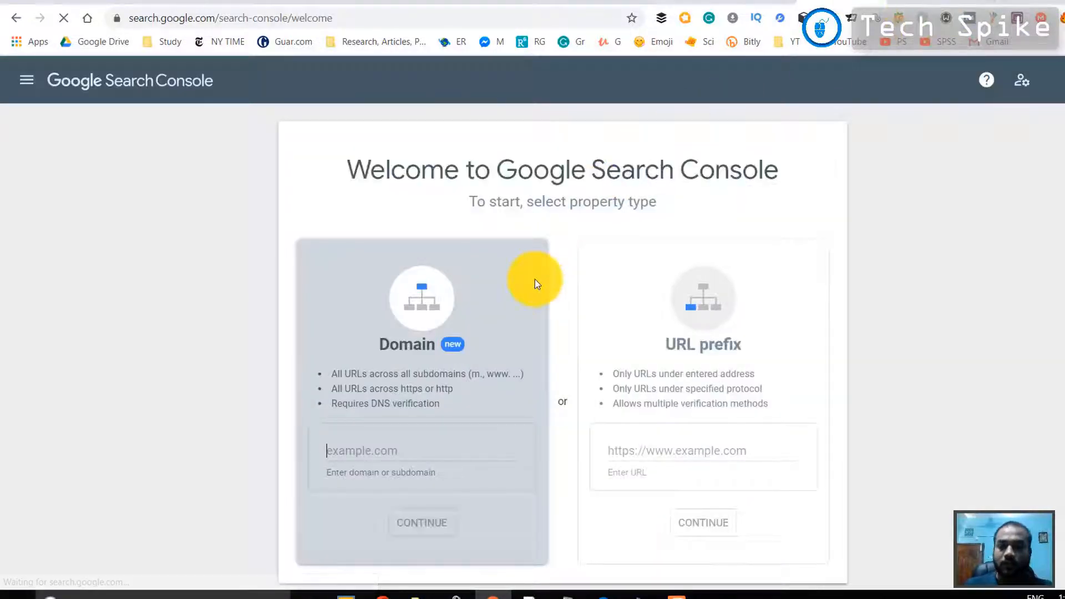
Switch Search Console to another of the signed-in Google accounts
left_click(1021, 80)
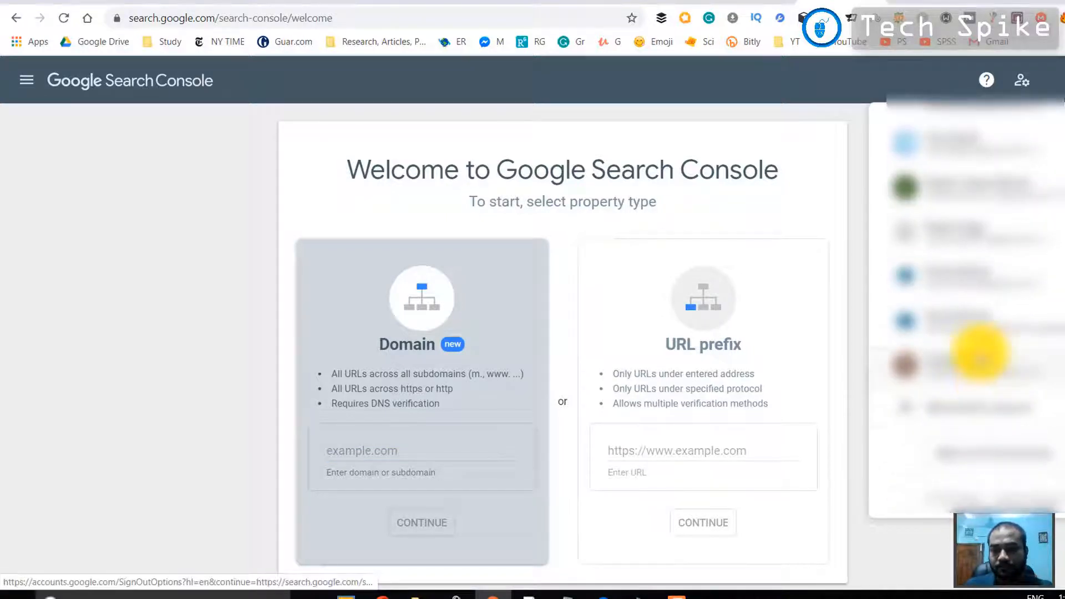
scroll(980, 352, "up", 2)
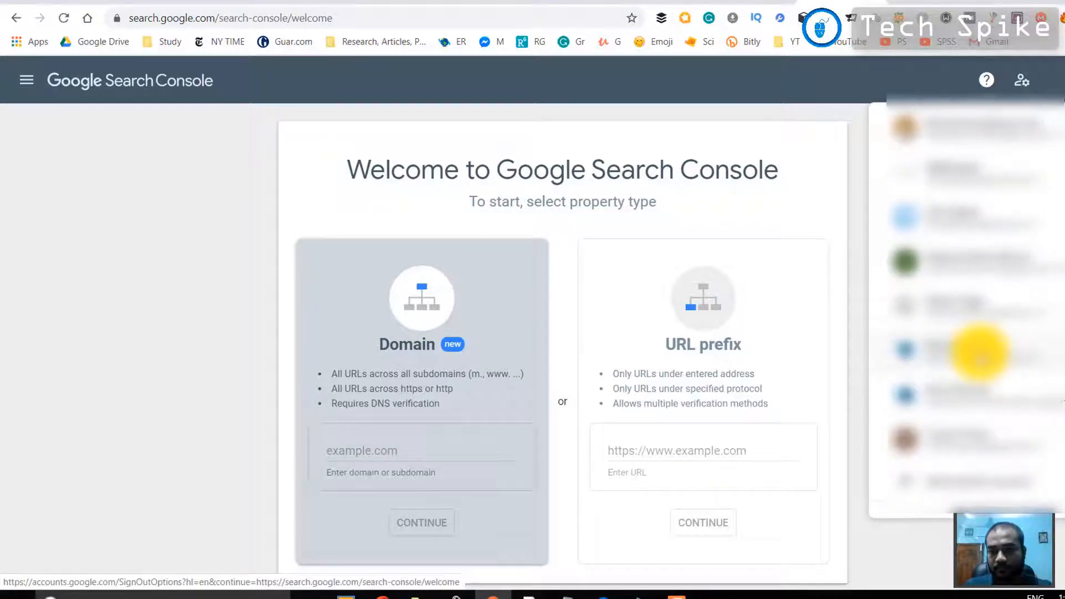
scroll(980, 352, "up", 3)
left_click(979, 353)
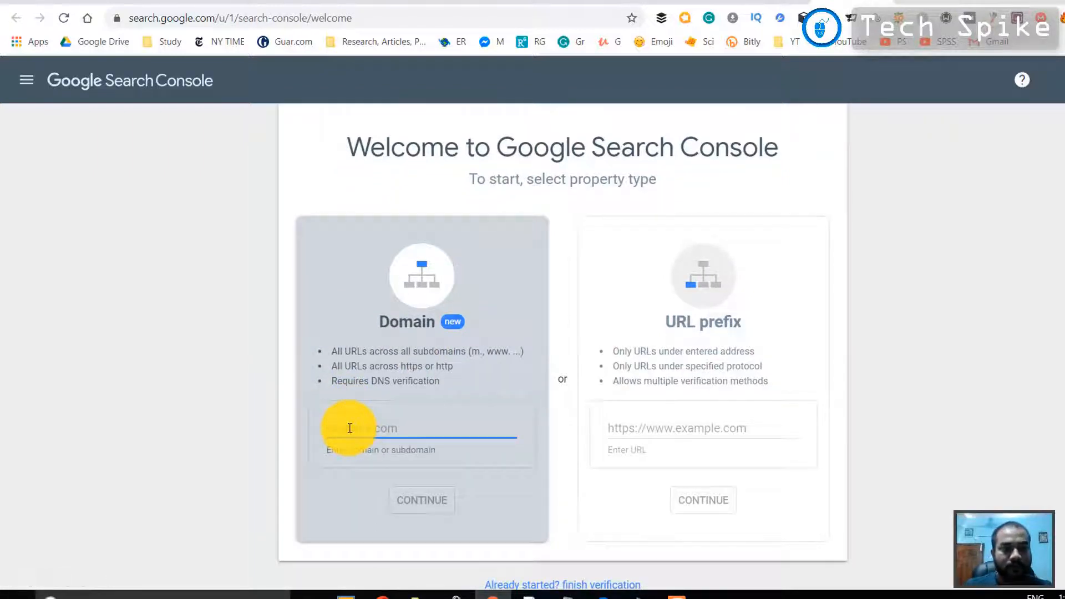
type("digitalcouponclub")
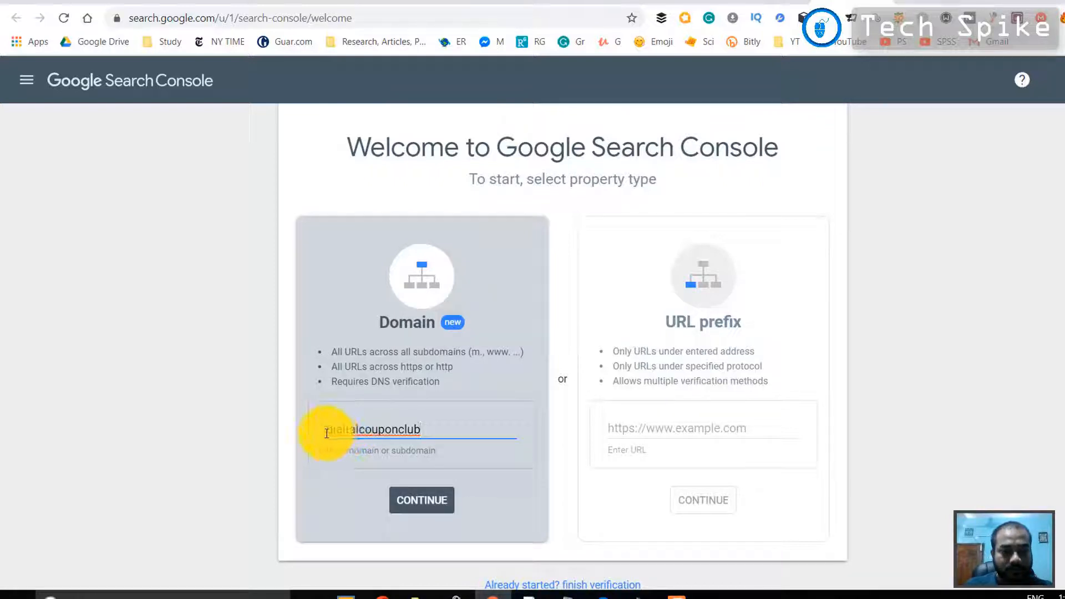
left_click(327, 431)
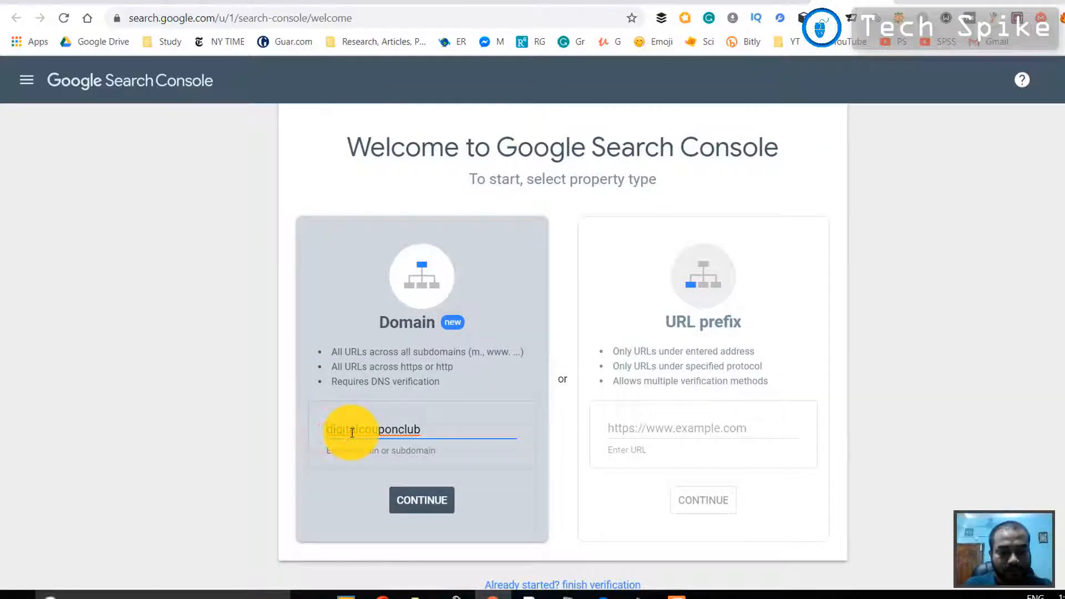
type("www.")
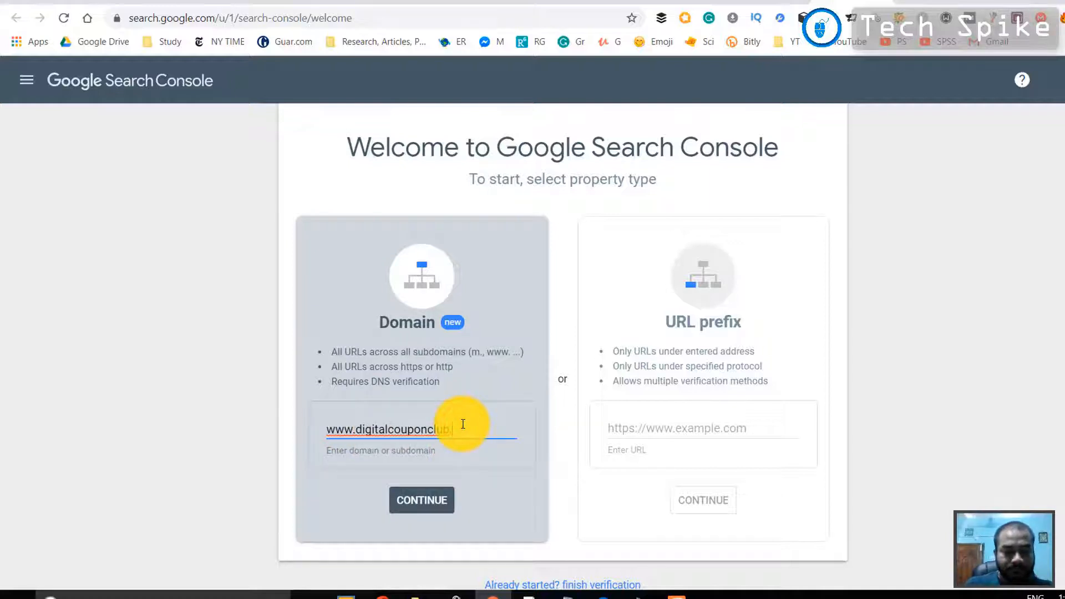
left_click(426, 500)
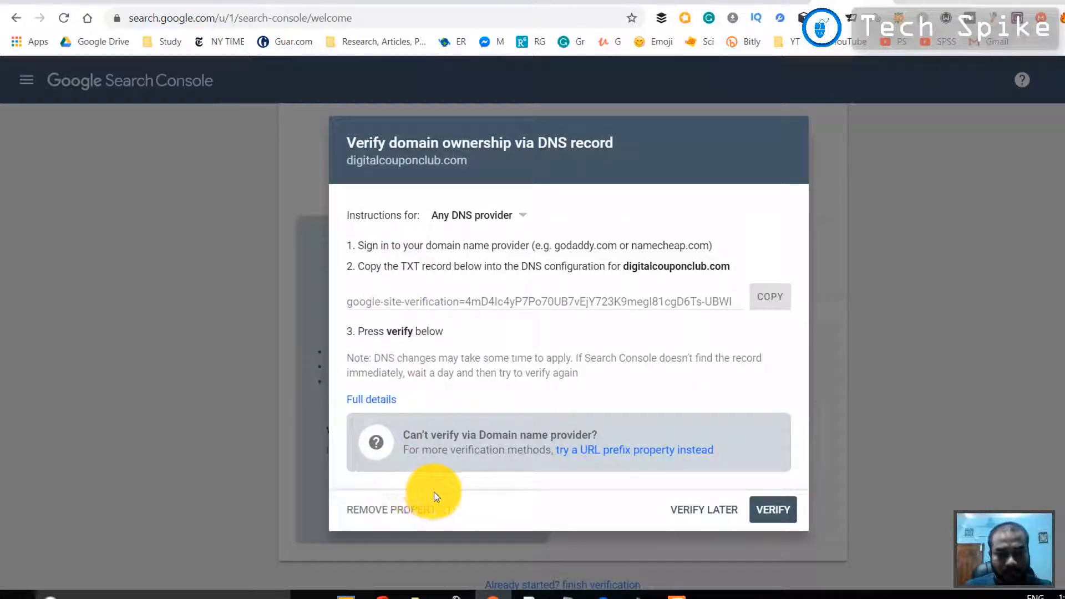
left_click(513, 300)
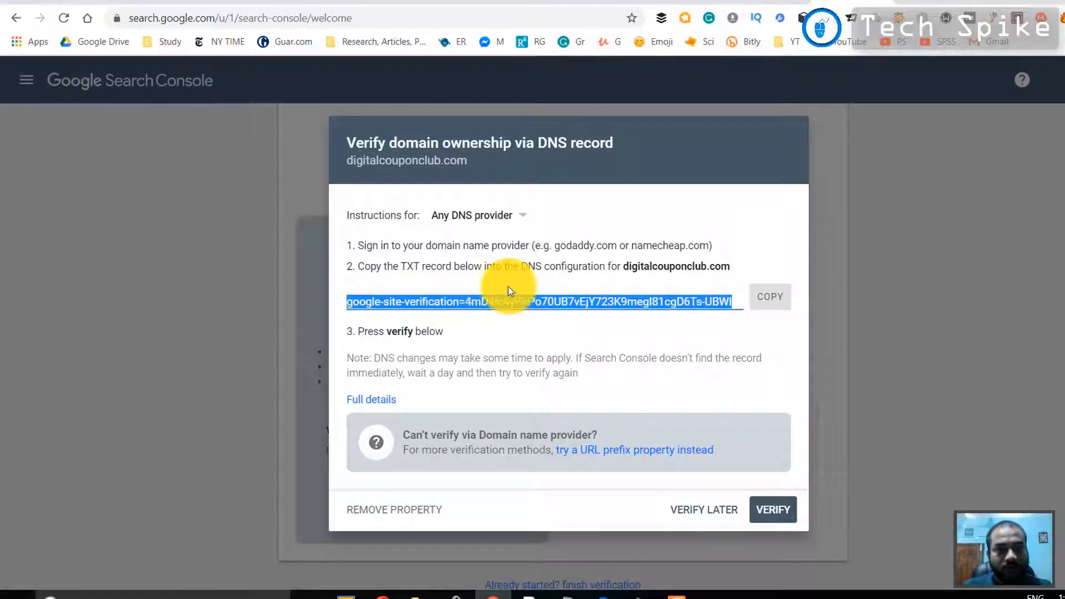
left_click(772, 298)
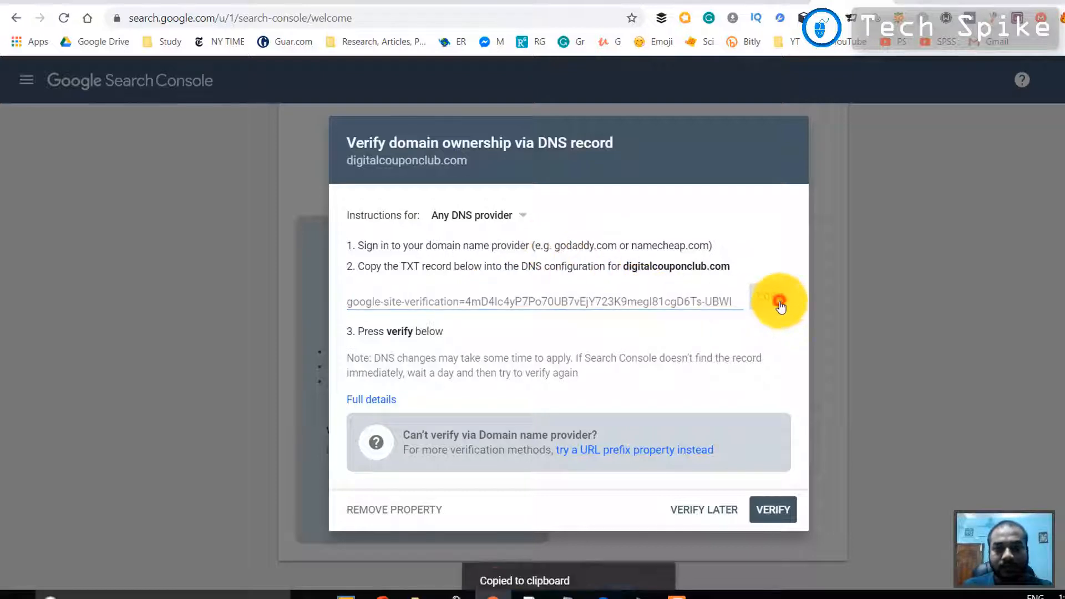
Switch to cPanel and open the Domains management page from its home page
left_click(613, 1)
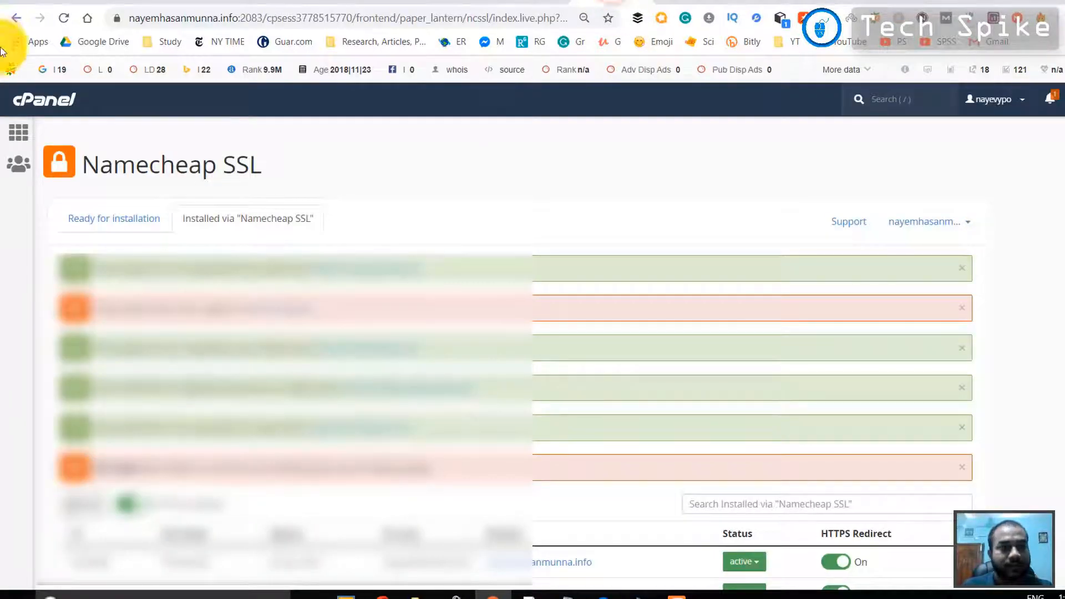
left_click(16, 99)
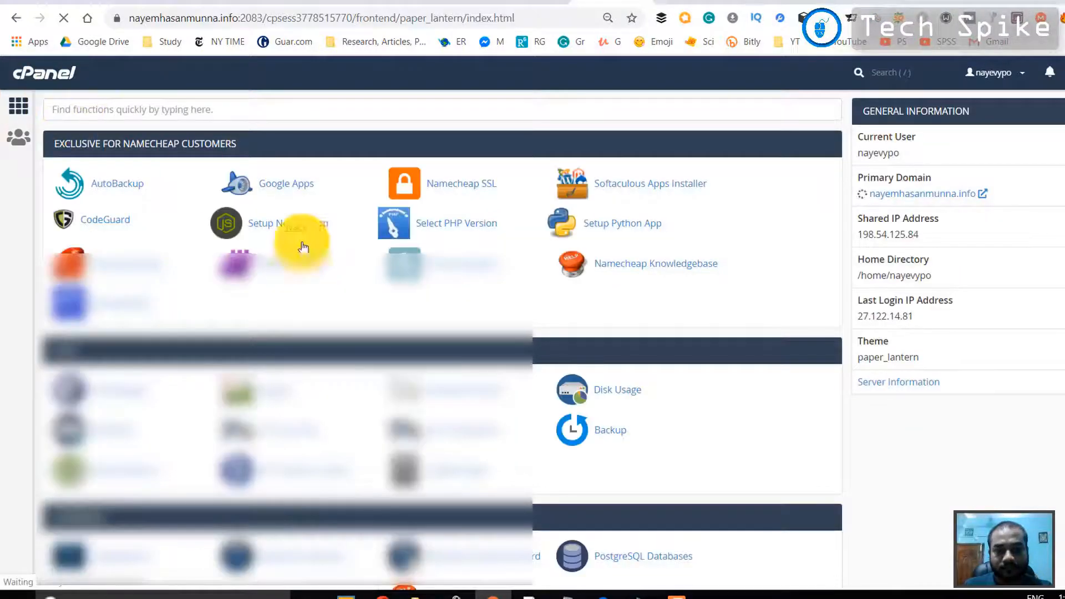
scroll(497, 409, "down", 5)
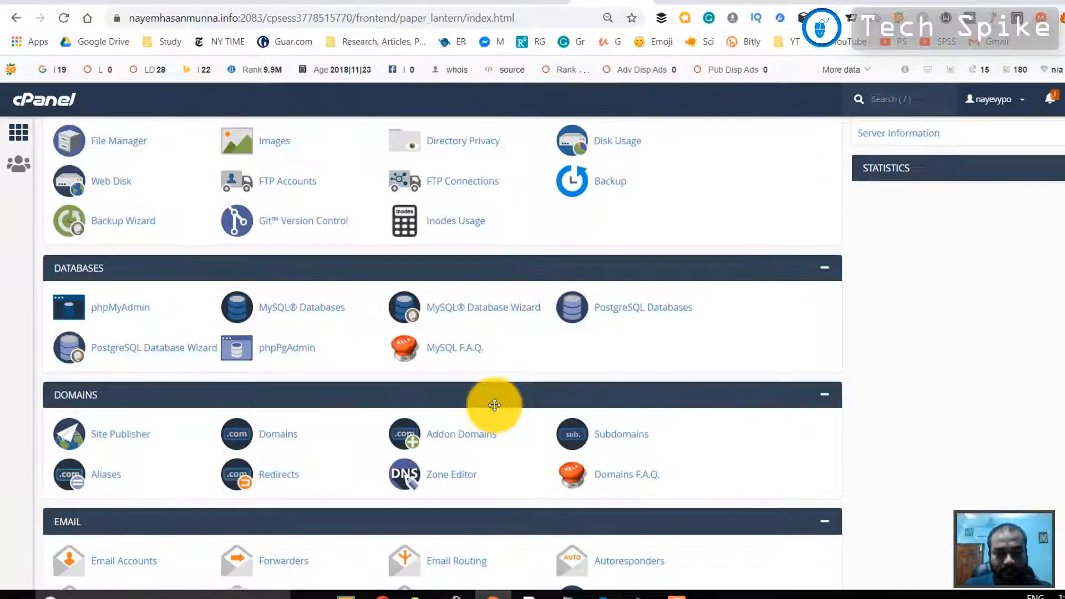
scroll(496, 411, "down", 5)
scroll(495, 410, "down", 8)
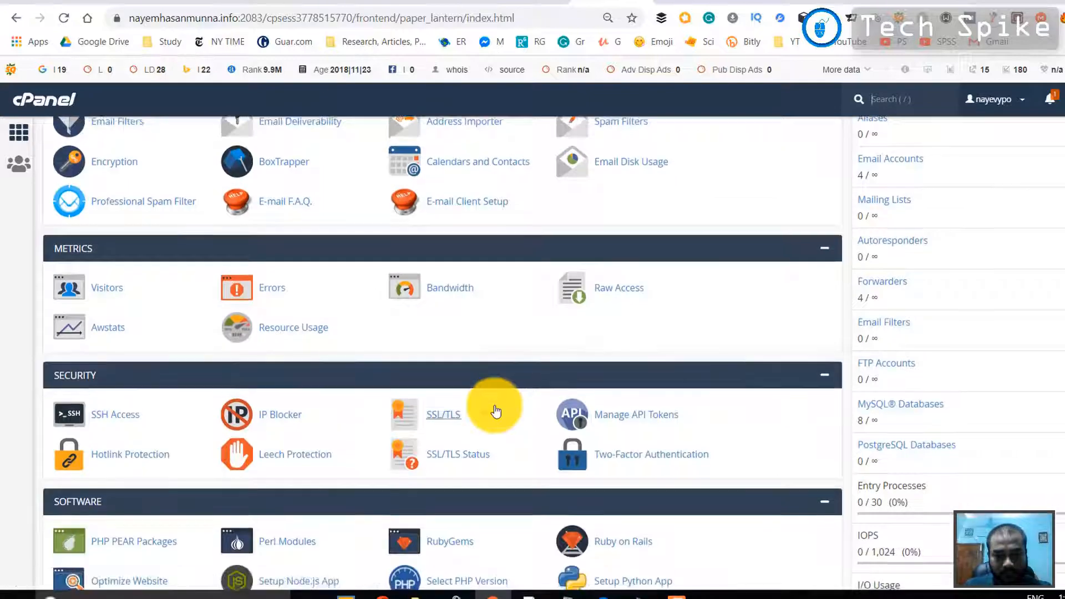
scroll(495, 410, "down", 4)
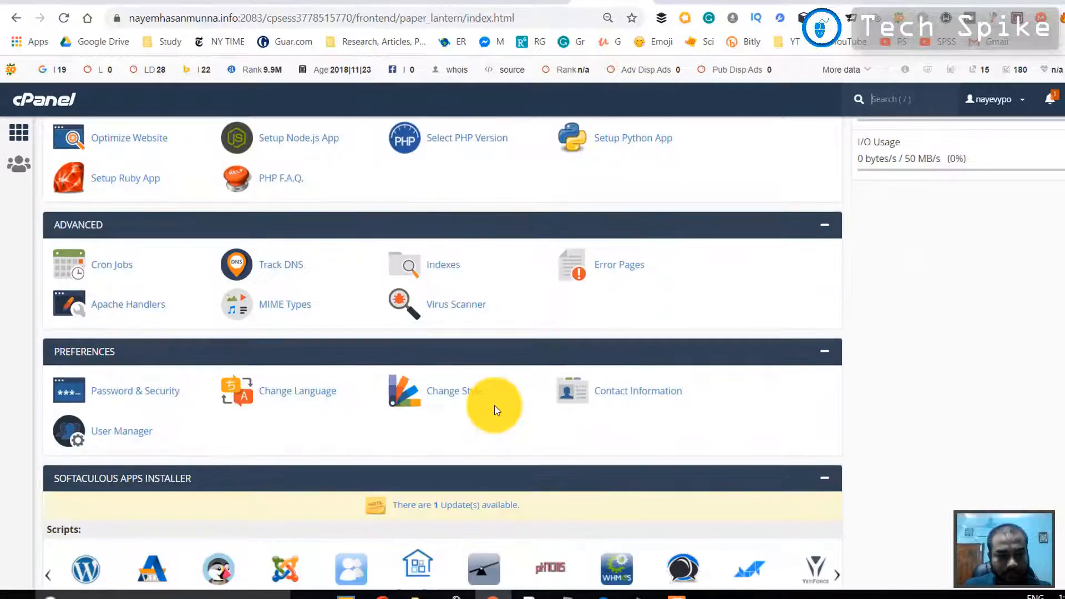
scroll(495, 411, "down", 3)
scroll(495, 405, "up", 15)
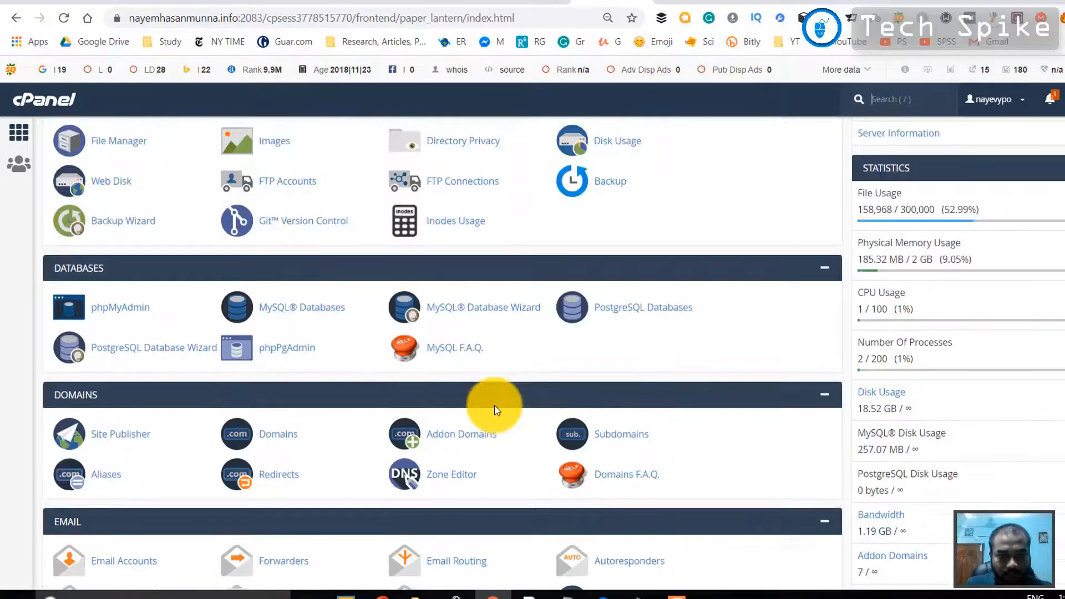
scroll(494, 404, "up", 2)
scroll(495, 405, "down", 3)
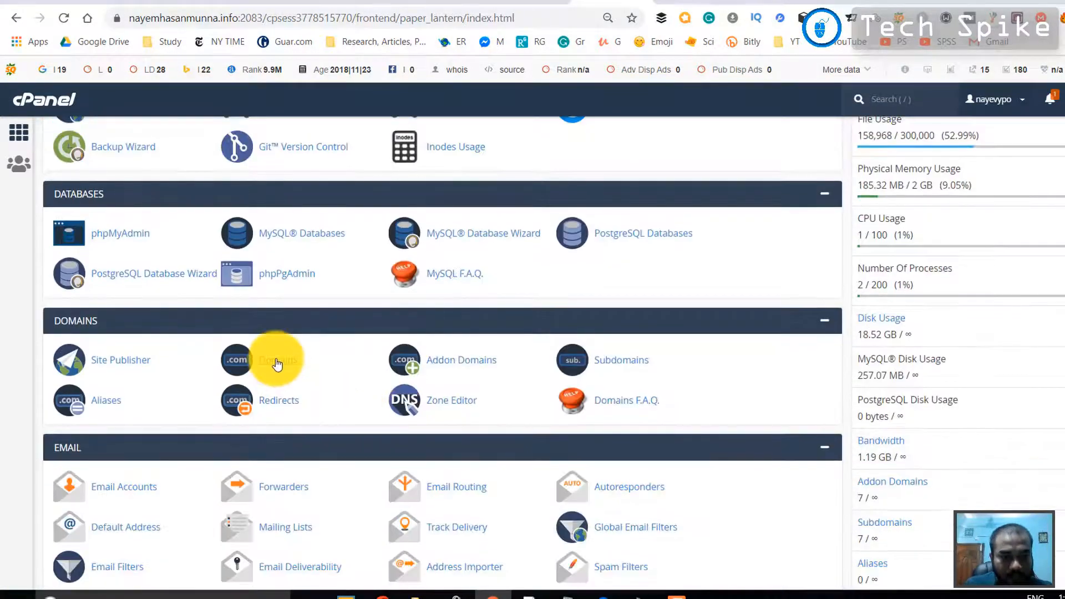
left_click(277, 361)
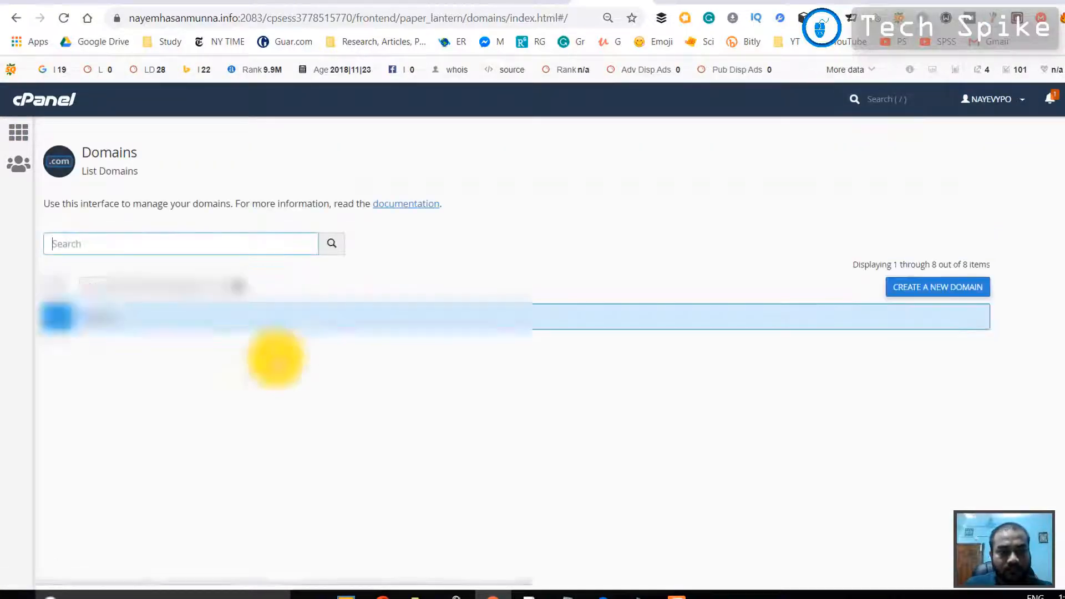
Manage the digitalcouponclub.com domain and open its DNS zone for modification
scroll(276, 358, "down", 2)
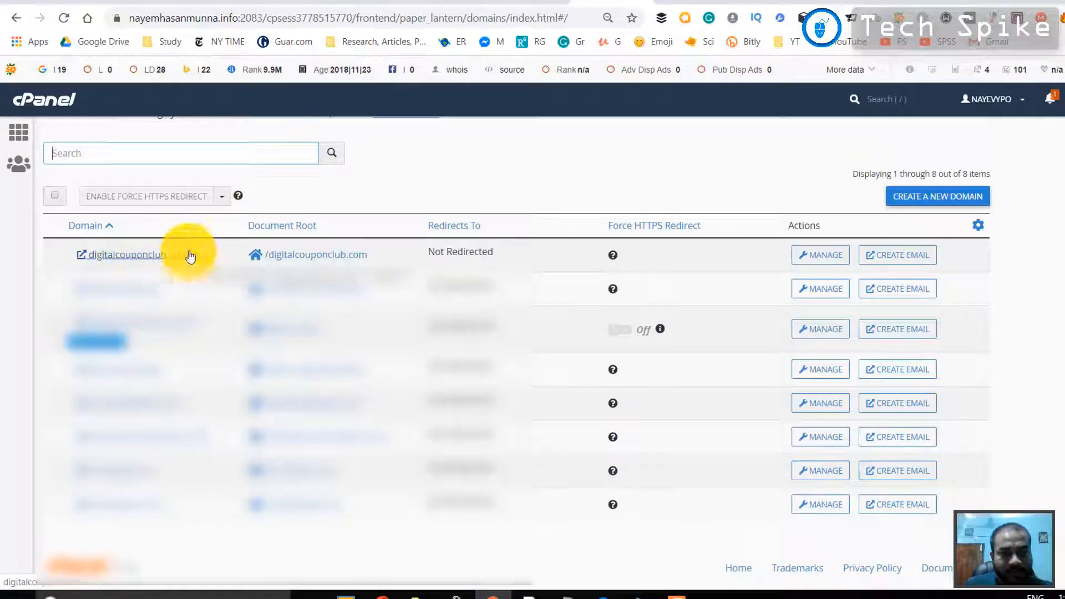
left_click(816, 255)
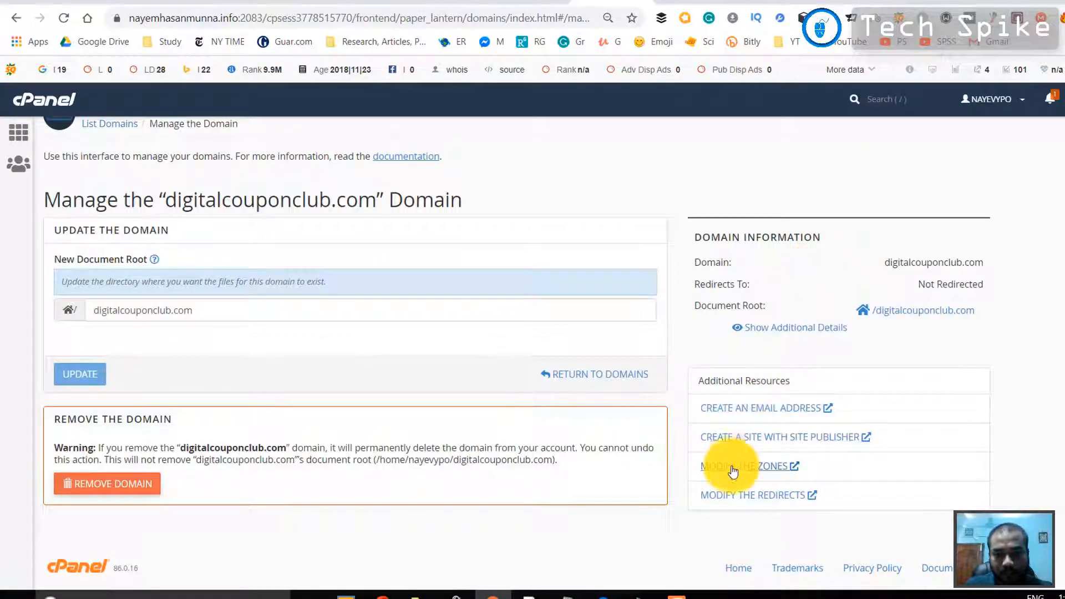
left_click(732, 469)
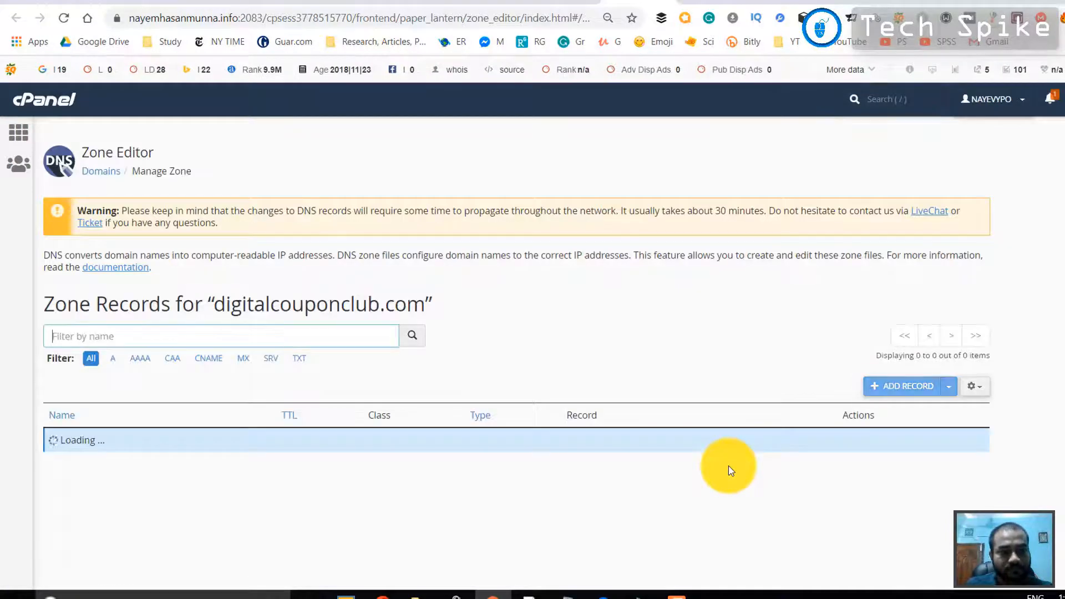
Start a new zone record named digitalcouponclub.com. with TTL 1200 and set its type to TXT
scroll(467, 411, "down", 1)
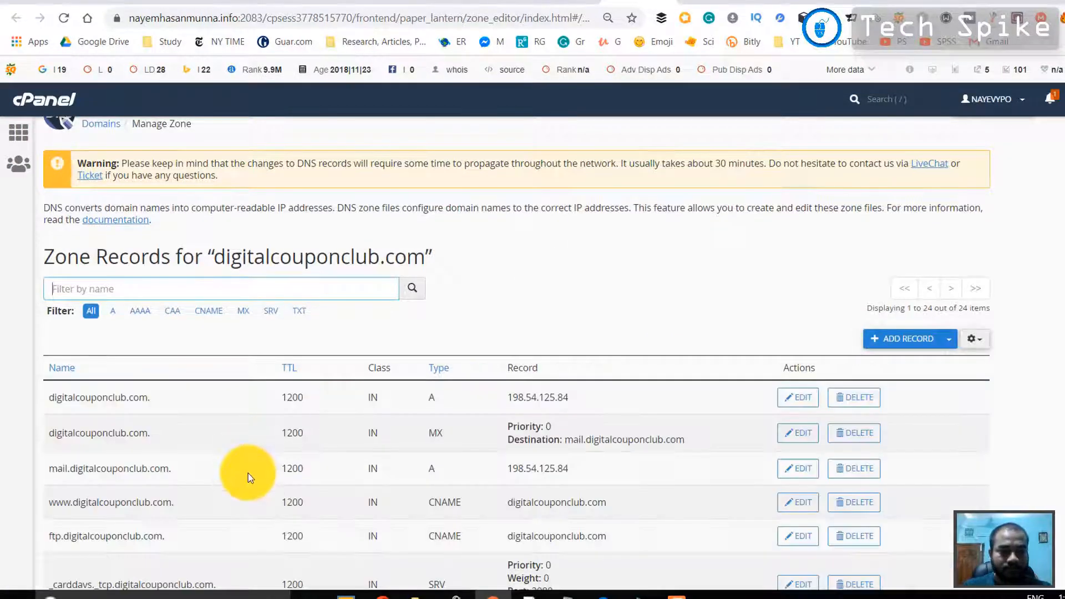
scroll(244, 466, "down", 3)
scroll(218, 388, "down", 15)
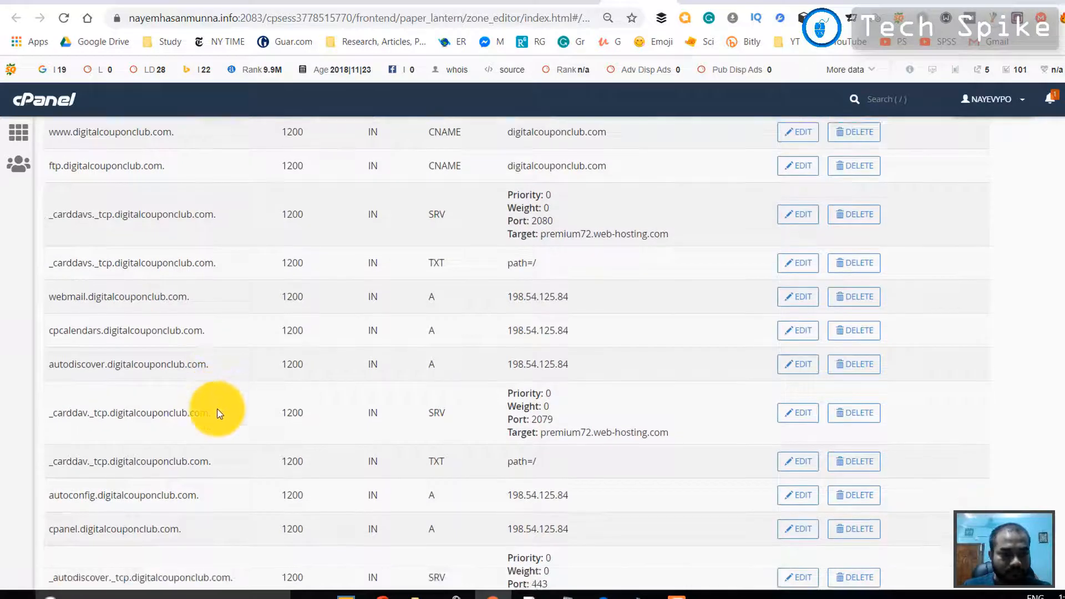
scroll(218, 422, "down", 1)
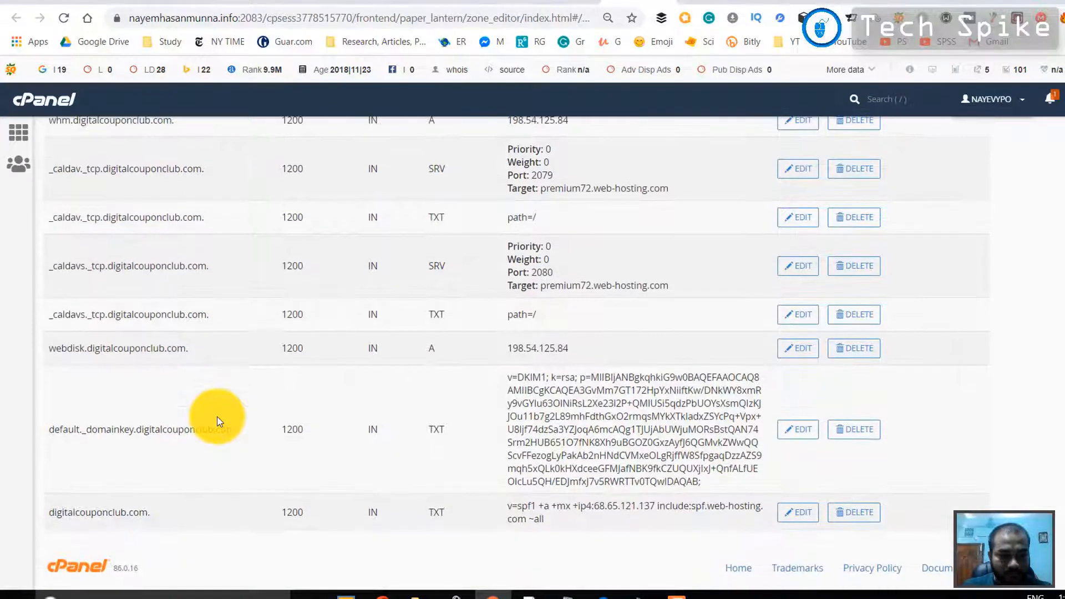
scroll(217, 421, "up", 18)
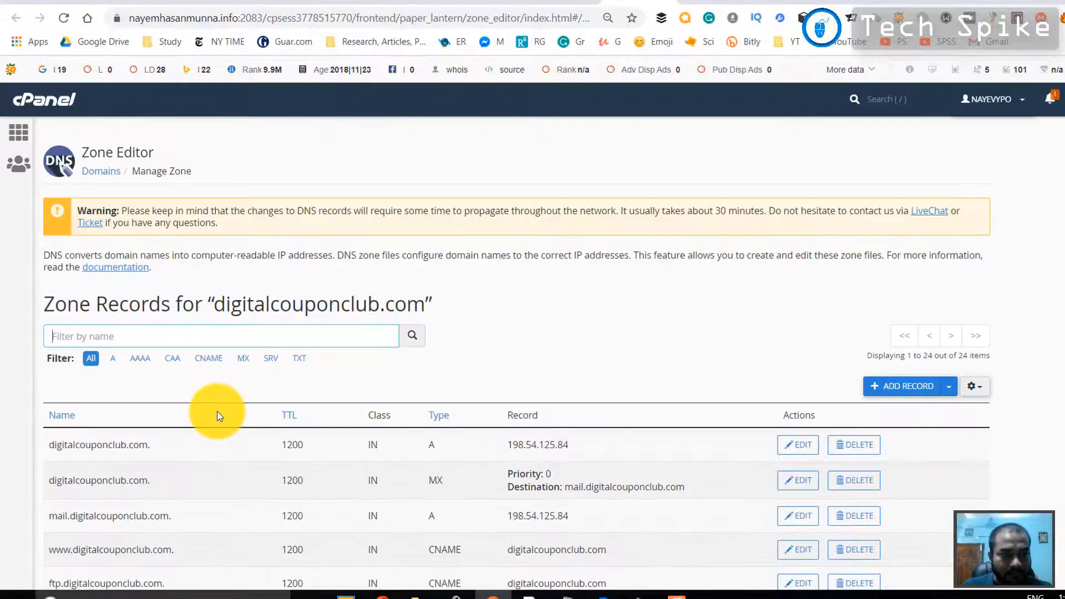
left_click(899, 393)
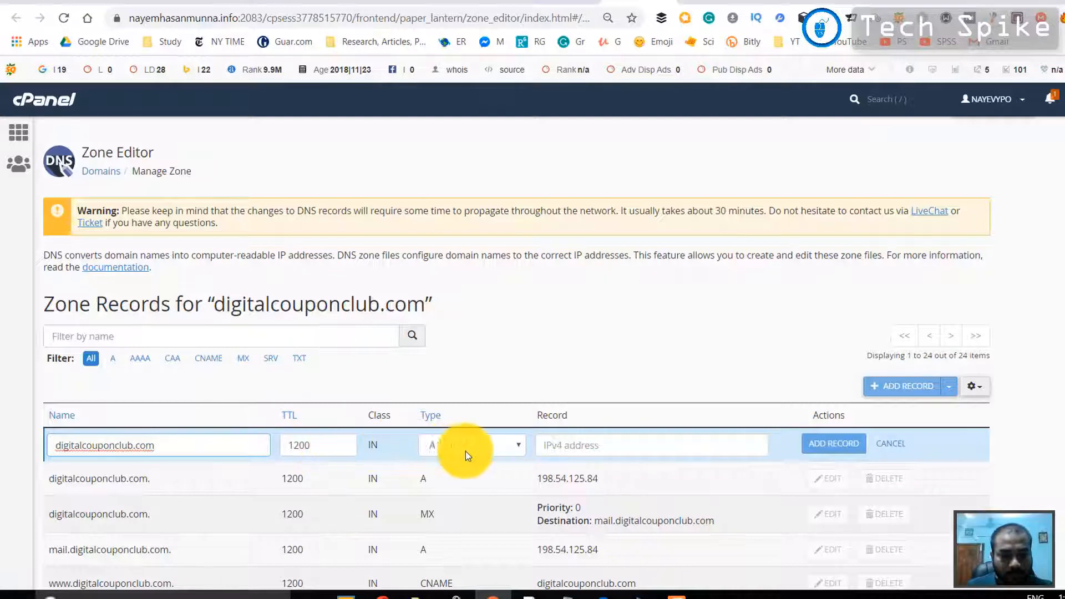
left_click(518, 447)
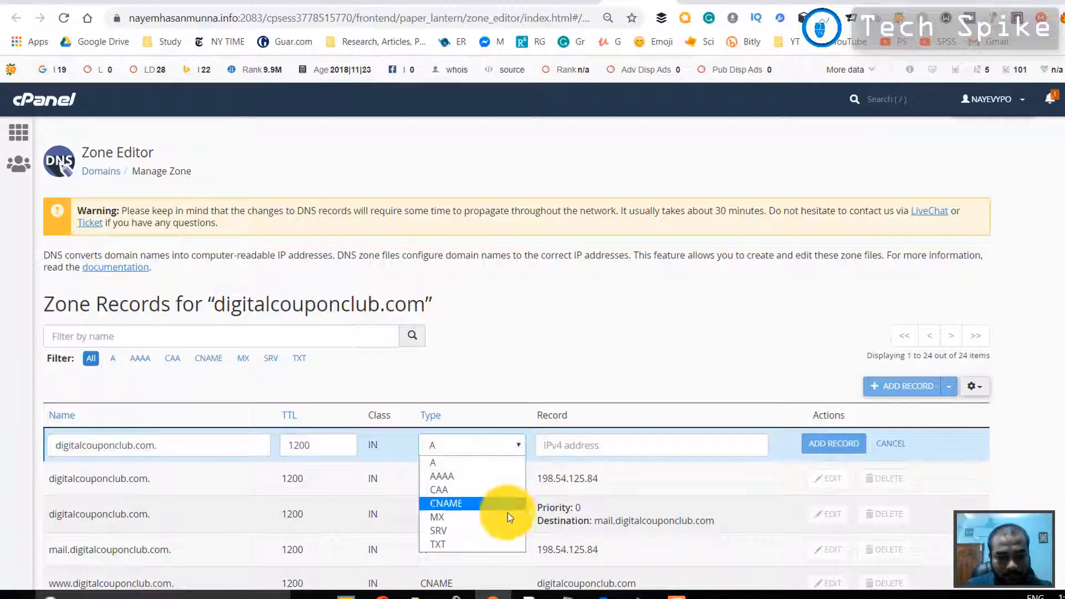
left_click(502, 543)
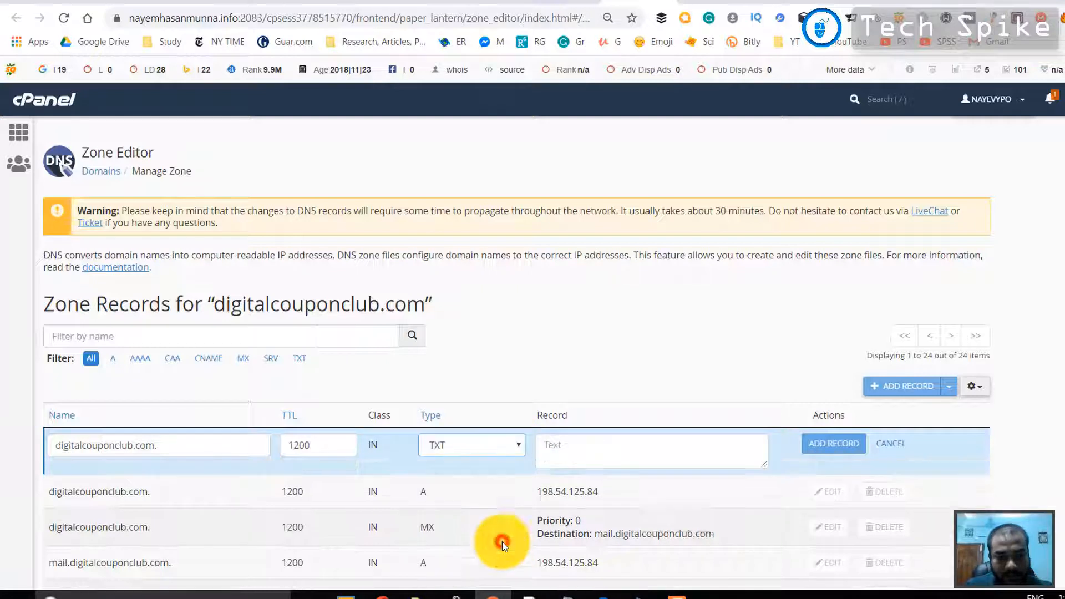
Paste the copied site verification token as the TXT record's text, check it, and add the record to the zone
left_click(570, 446)
key("ctrl+v")
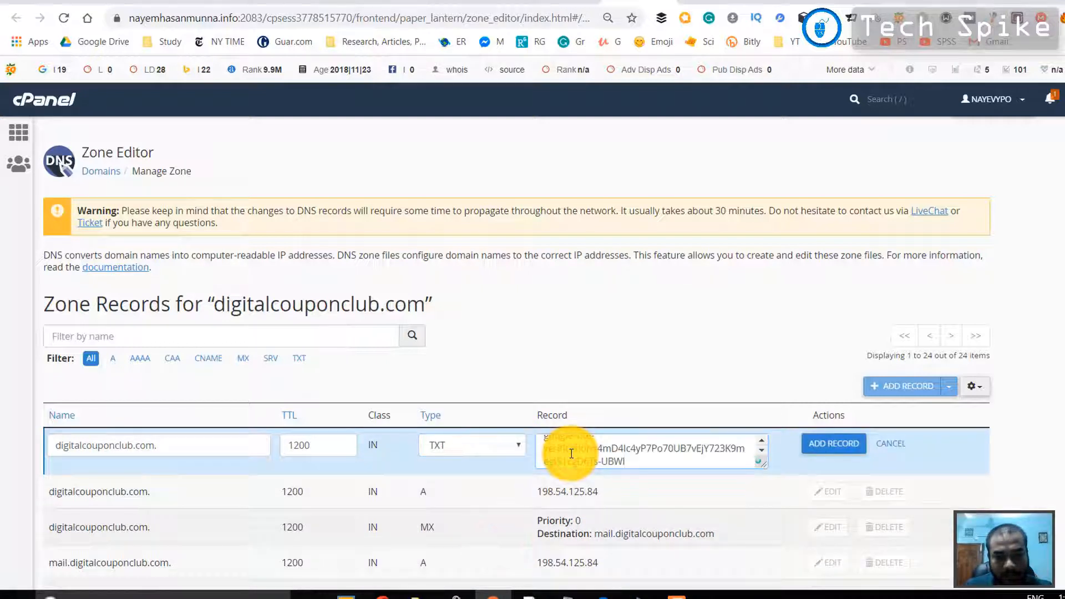
left_click(501, 452)
left_click(501, 450)
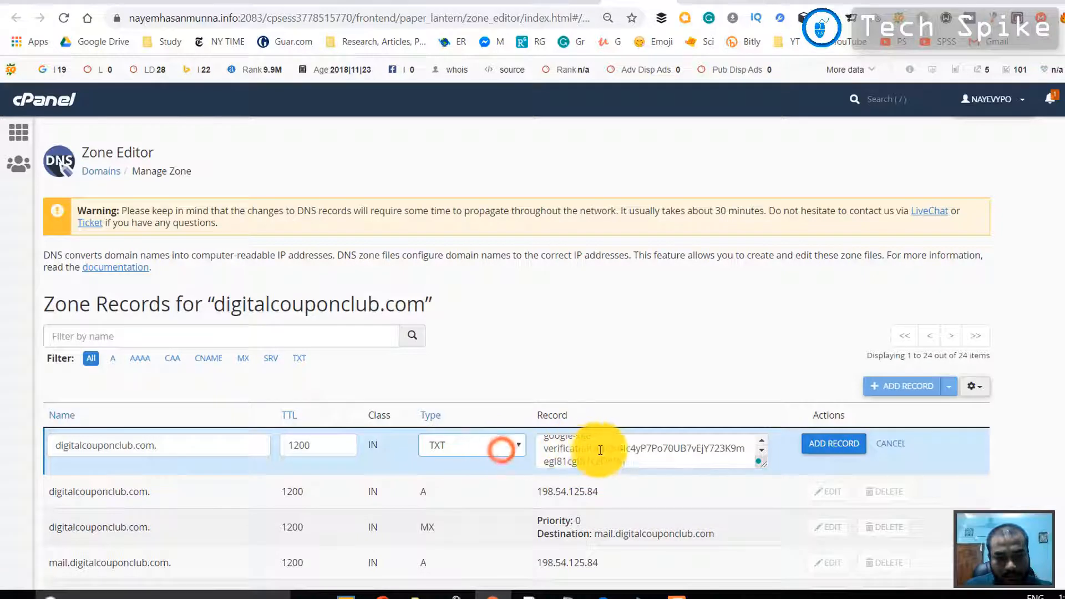
scroll(642, 457, "up", 1)
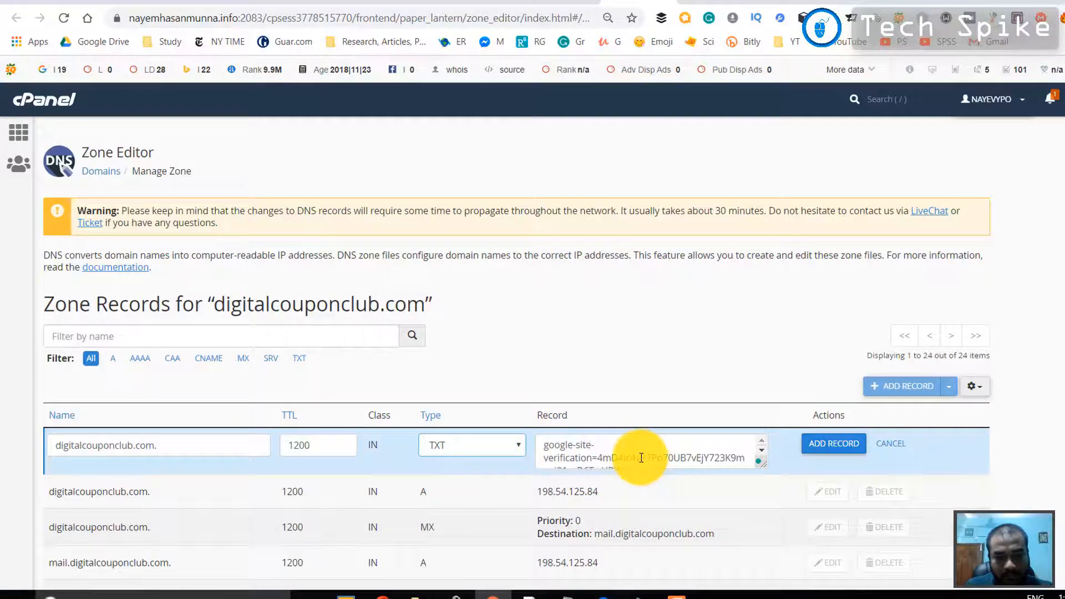
scroll(641, 458, "down", 1)
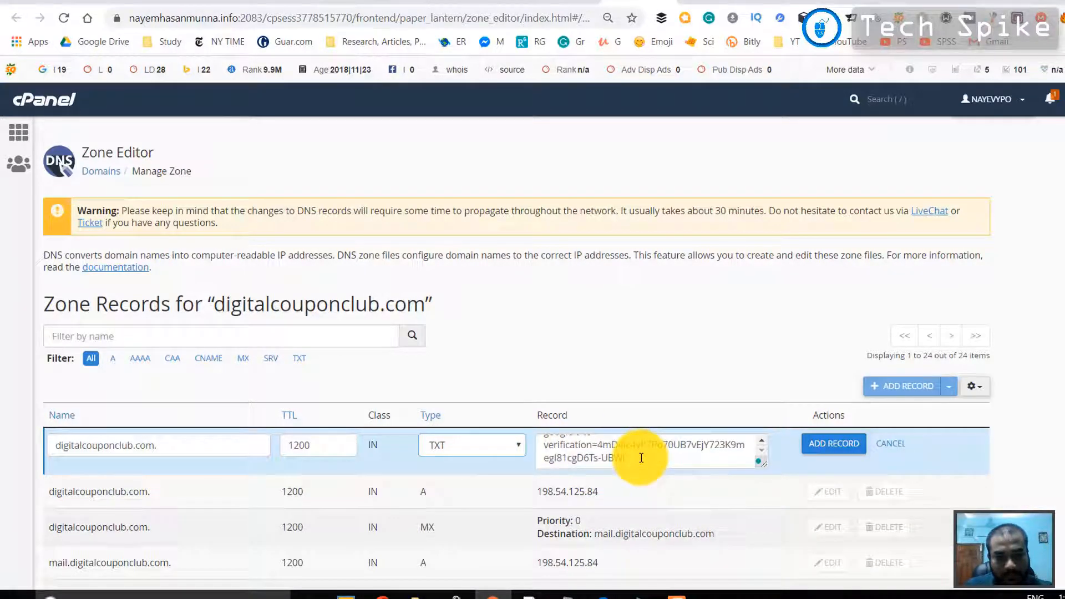
left_click(823, 442)
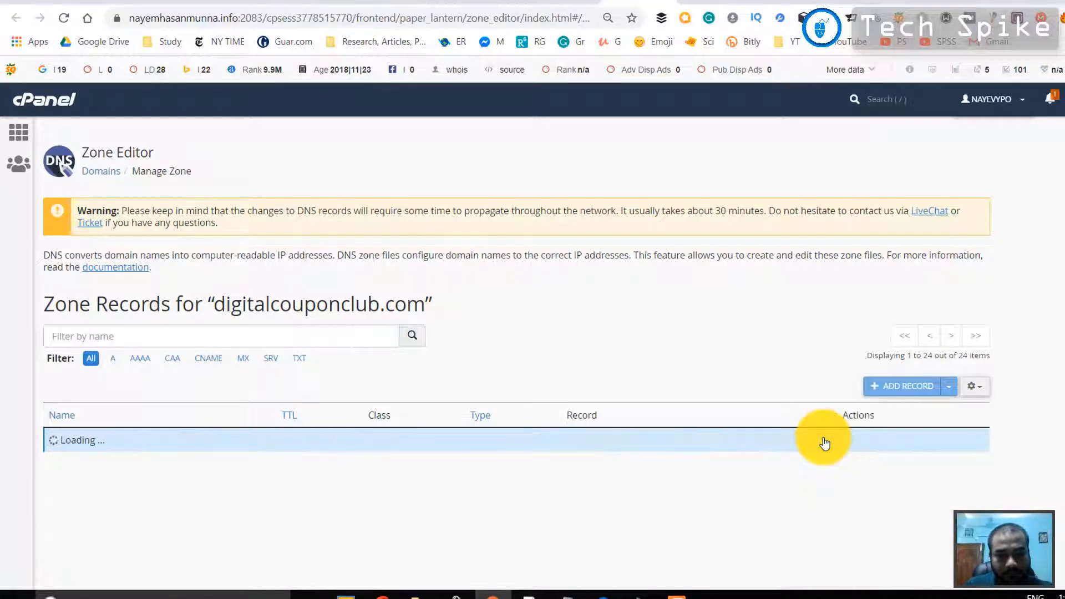
Check the new TXT record in the zone list, then switch to Search Console and verify ownership of digitalcouponclub.com via DNS
scroll(825, 442, "down", 15)
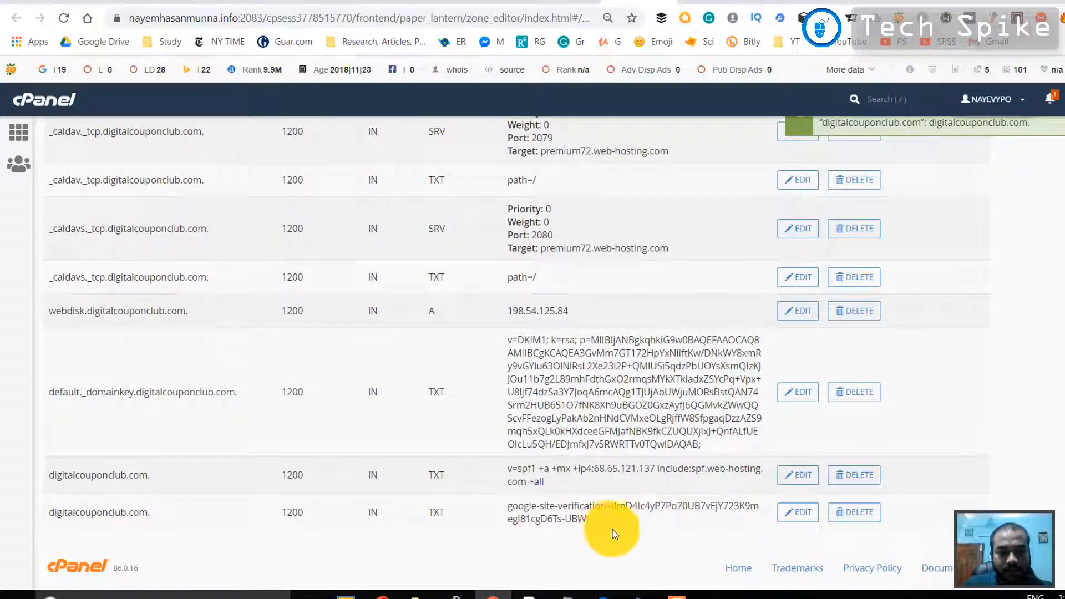
left_click(564, 0)
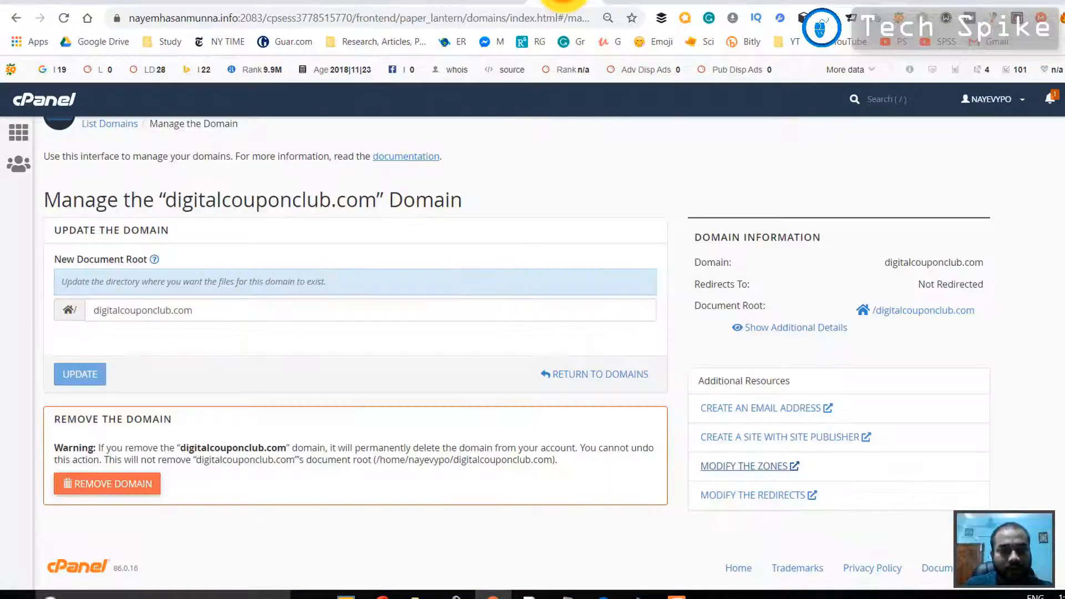
left_click(710, 2)
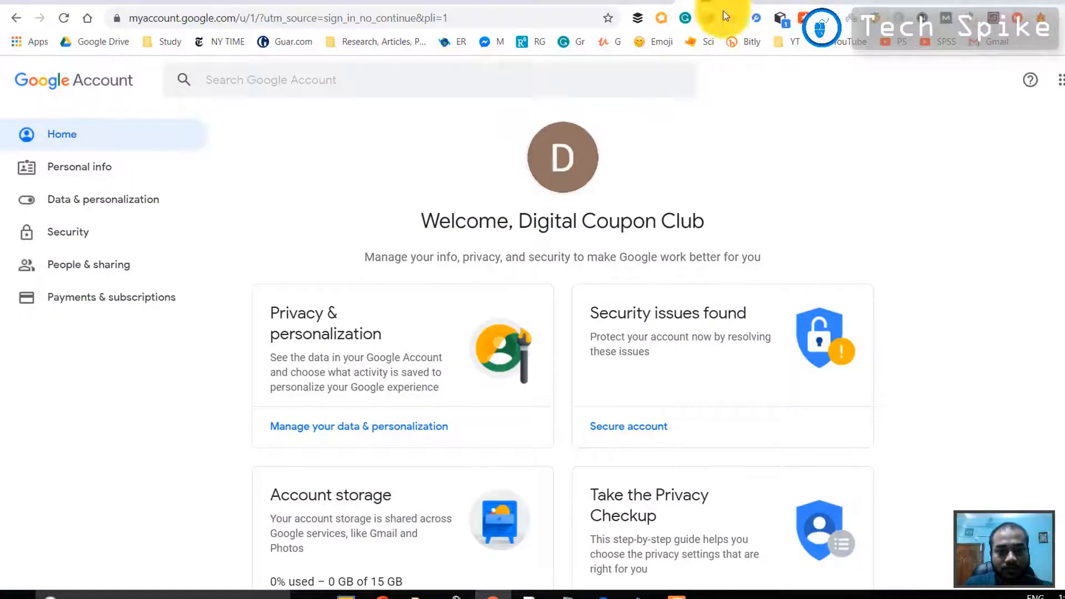
left_click(773, 1)
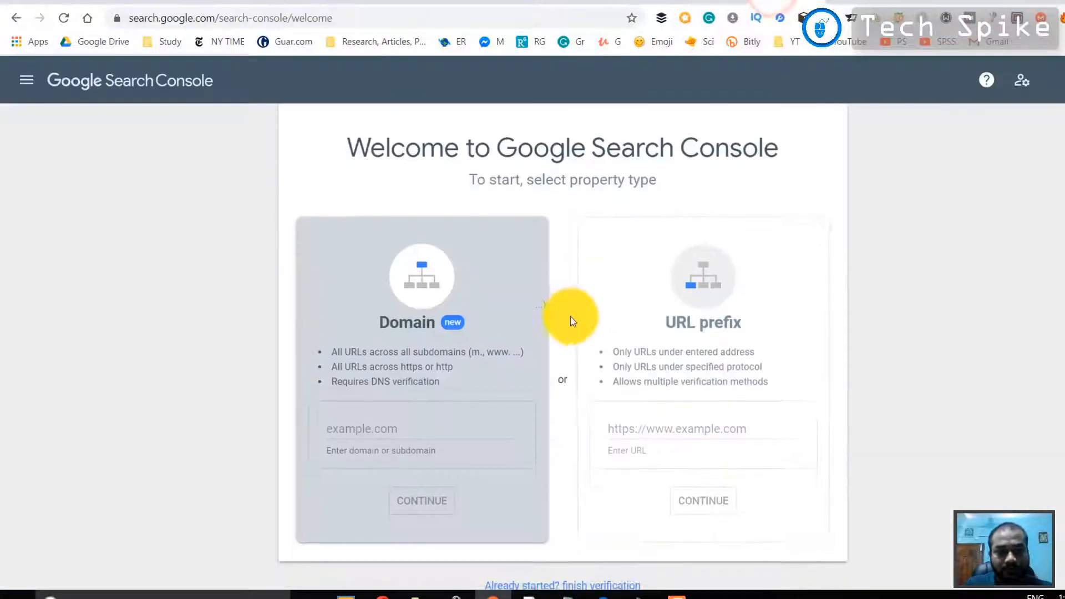
left_click(840, 2)
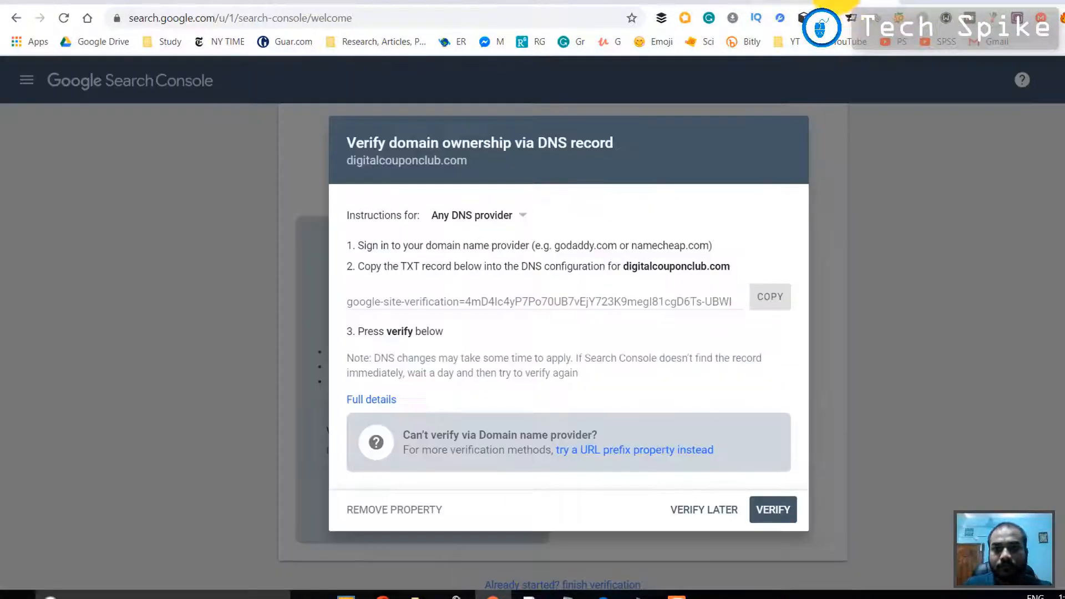
left_click(771, 511)
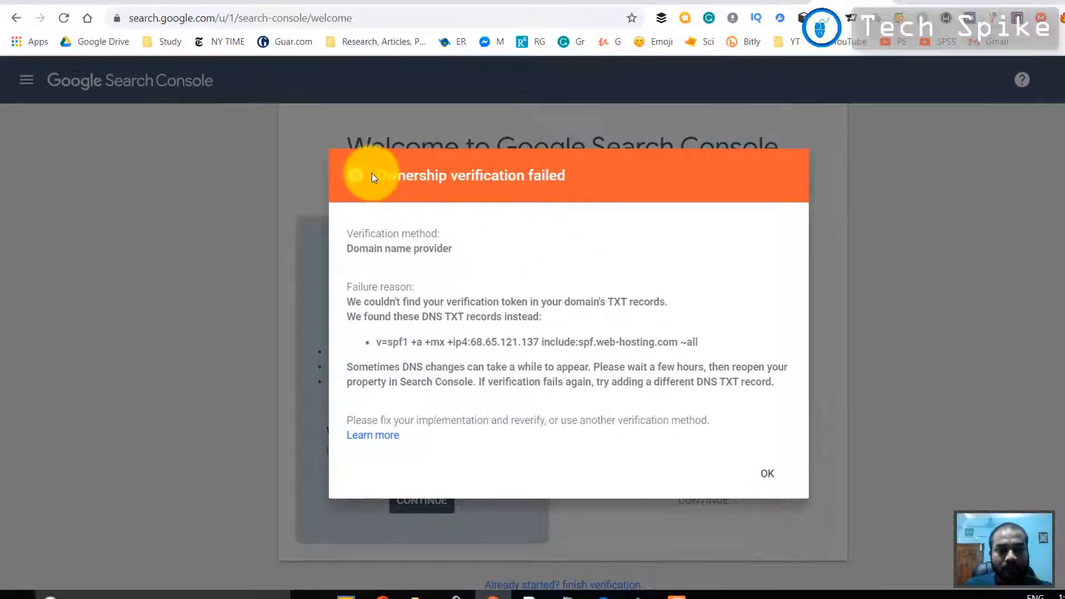
Review and dismiss the ownership verification result, and postpone verifying the domain property
left_click(375, 173)
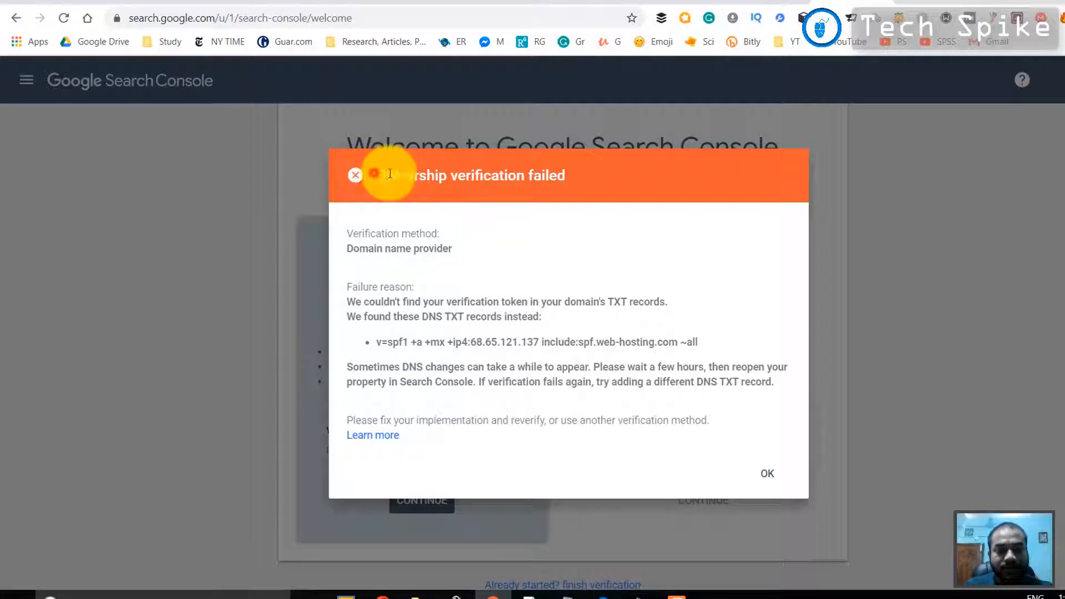
triple_click(565, 178)
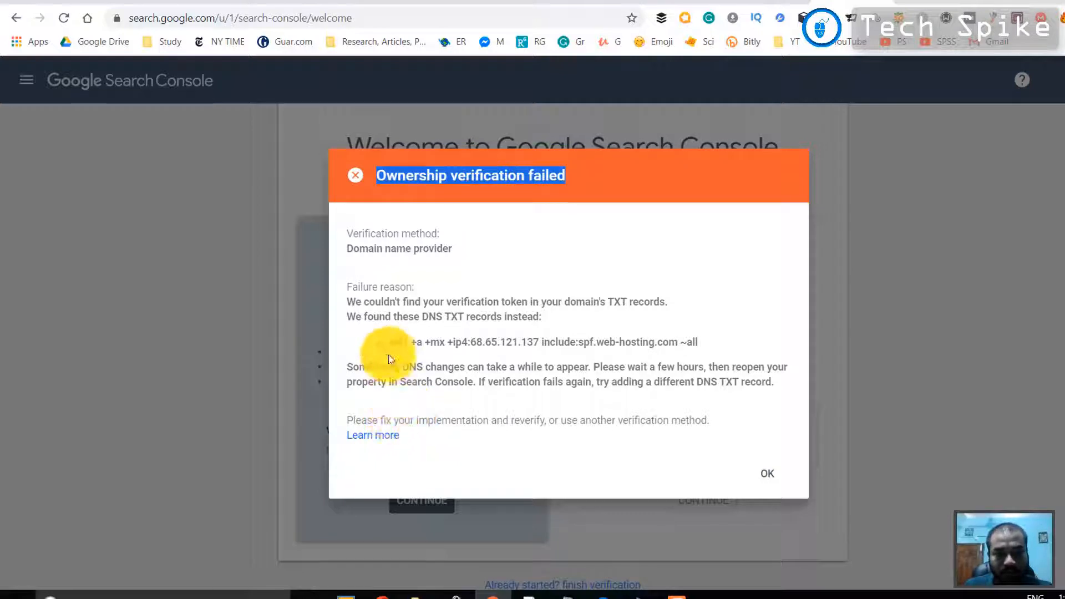
left_click(354, 171)
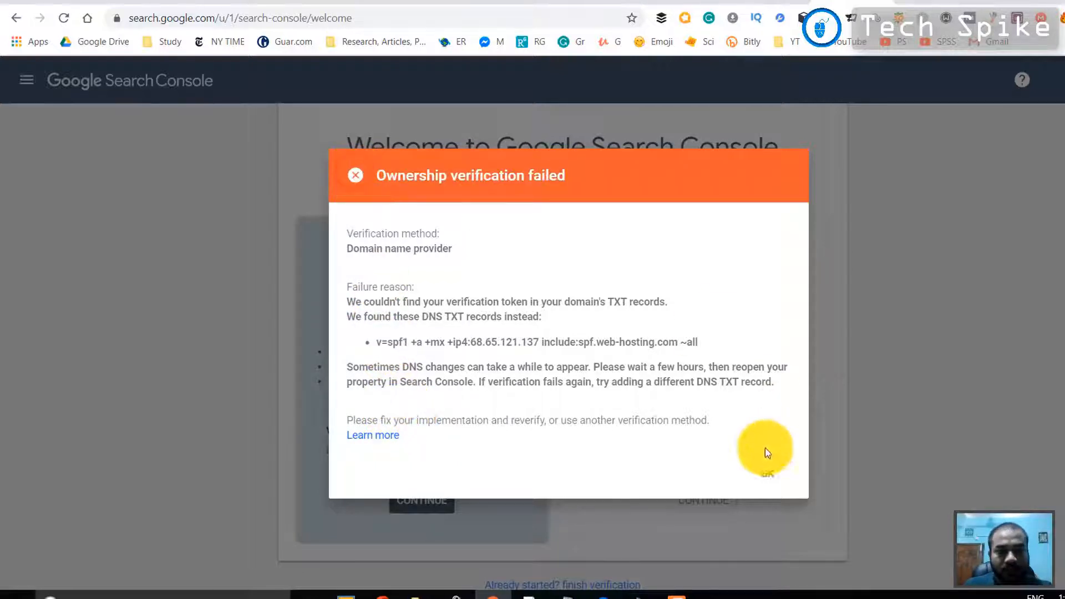
left_click(768, 478)
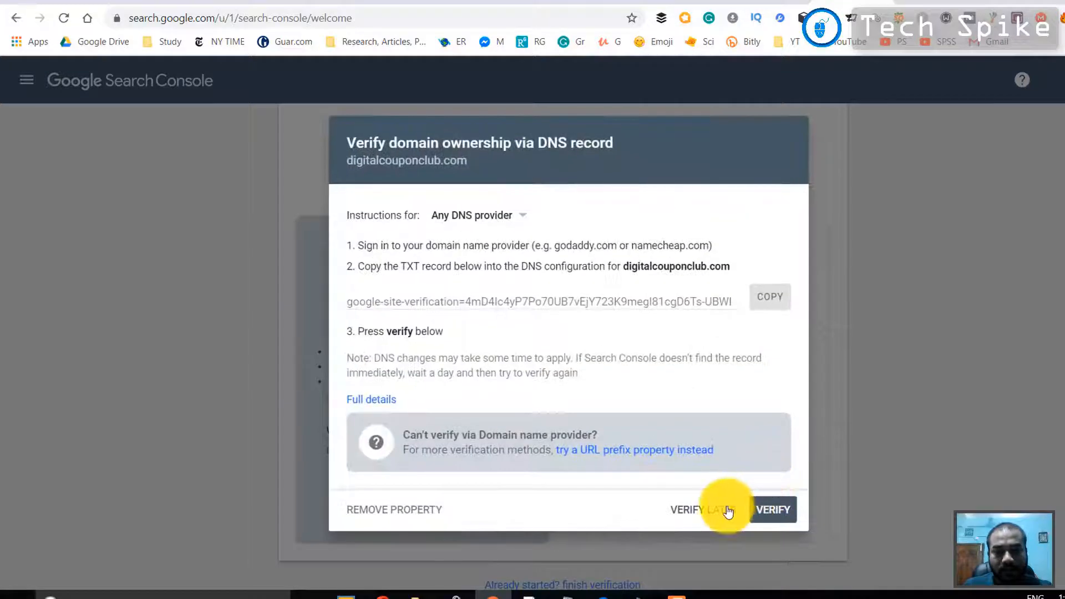
left_click(694, 511)
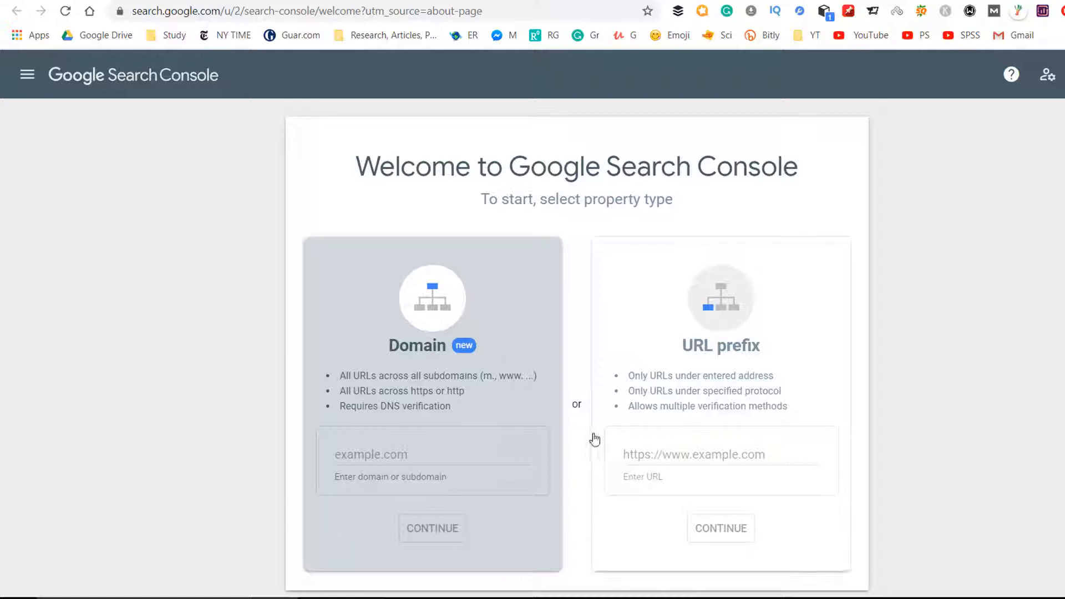
left_click(655, 455)
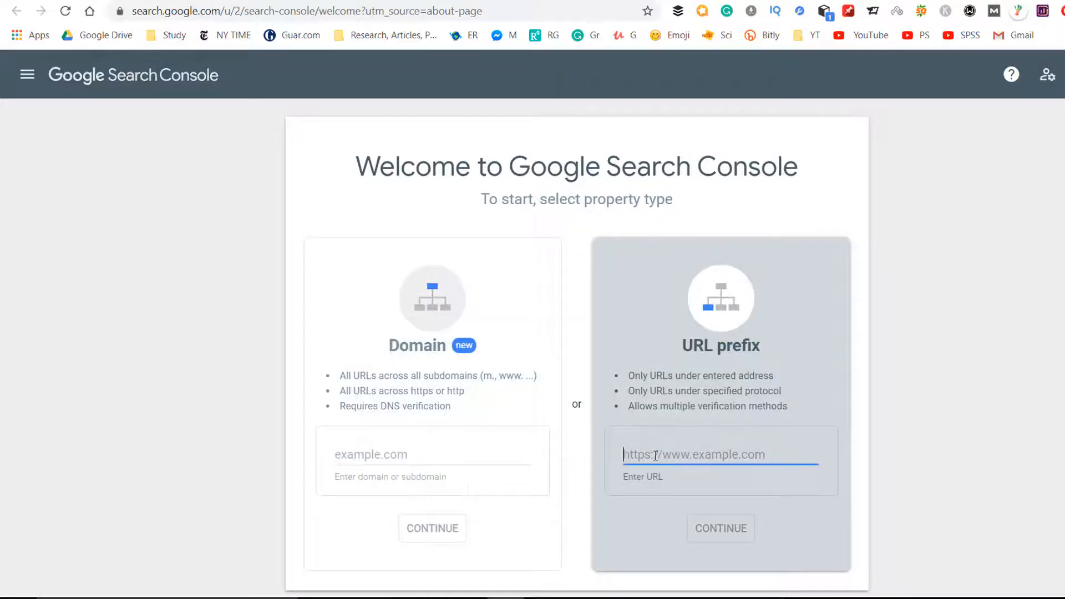
type("https://digitalcouponclub.com/")
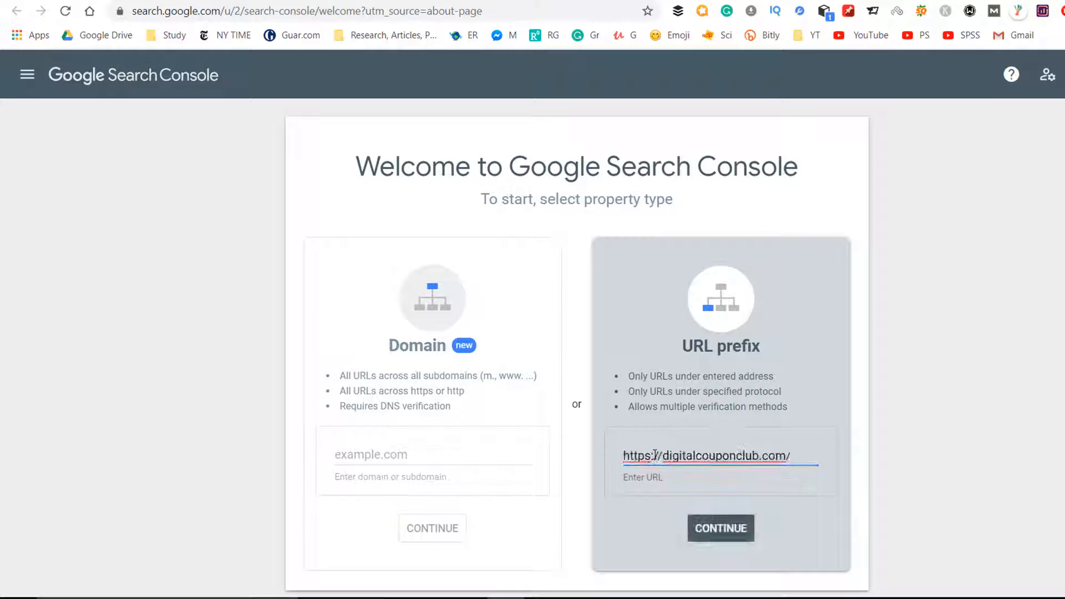
left_click_drag(651, 456, 610, 460)
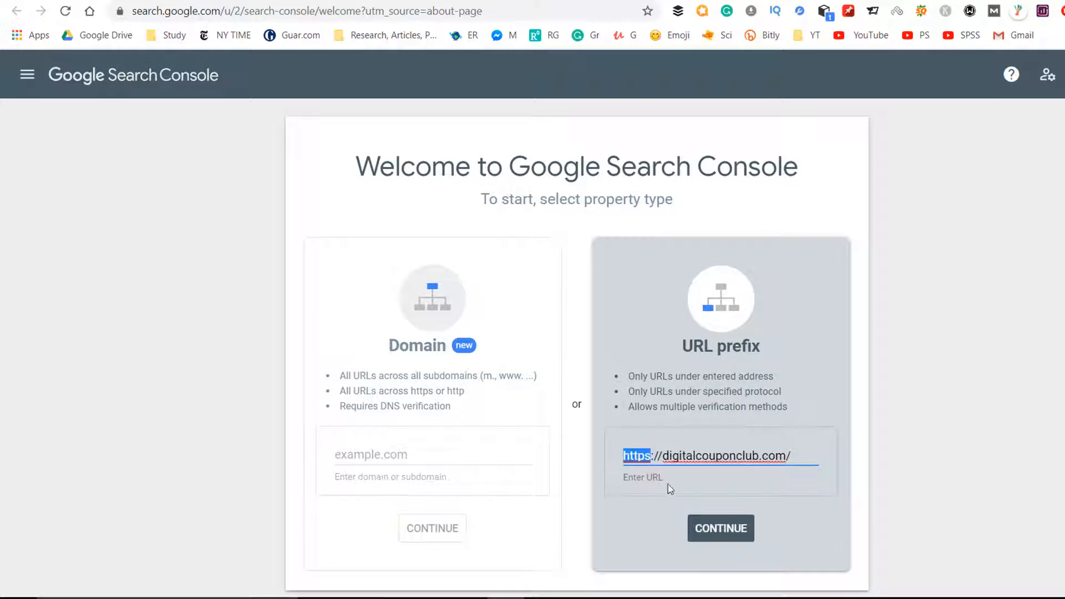
left_click(722, 534)
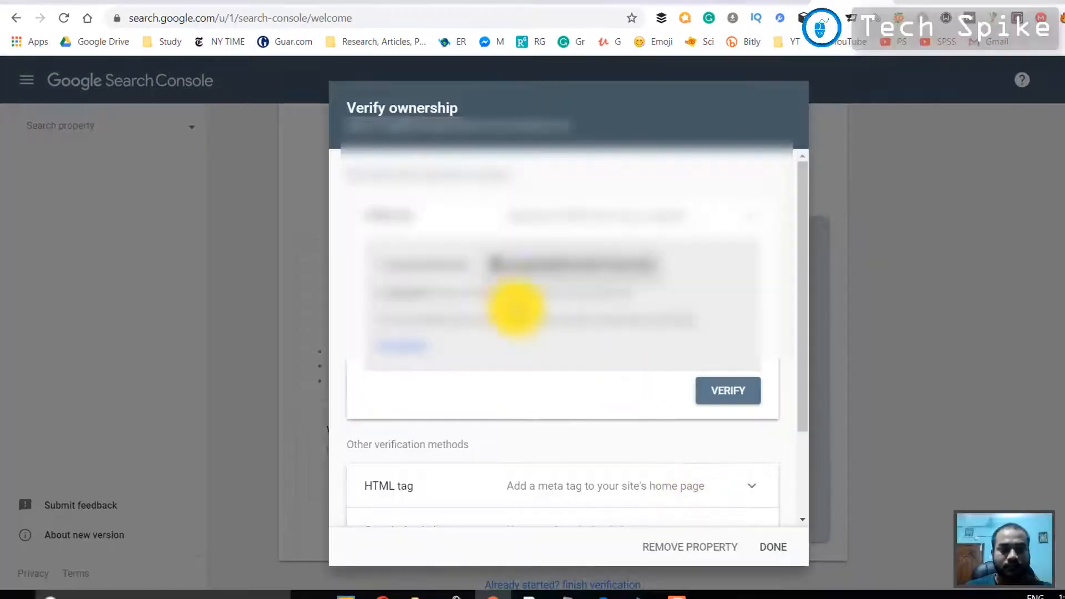
Look over the ownership verification methods, expand the HTML tag method, and copy its meta tag
scroll(446, 477, "down", 1)
scroll(439, 446, "up", 2)
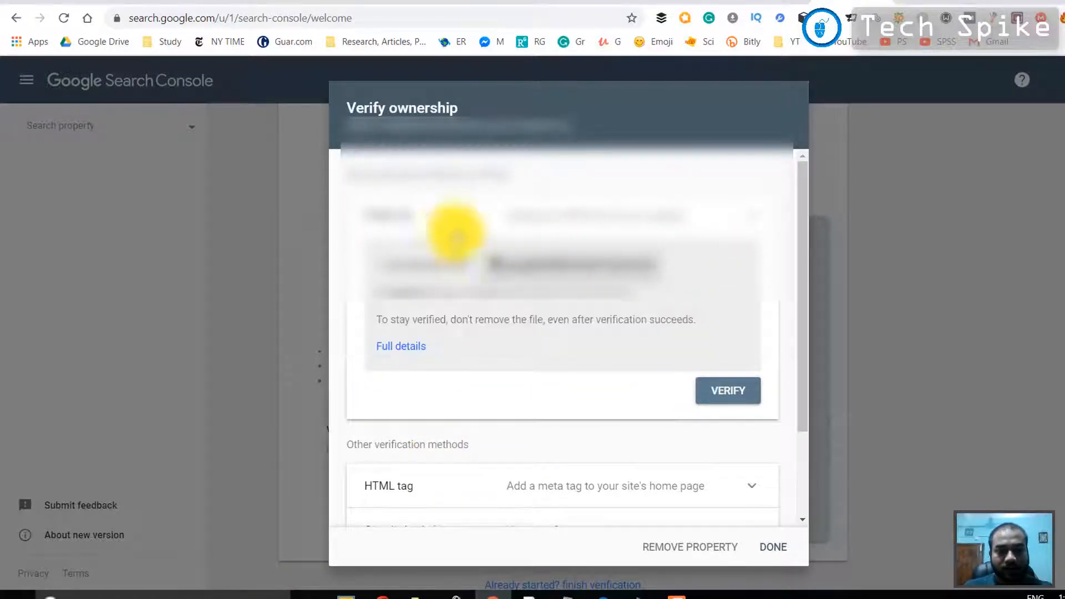
left_click(573, 221)
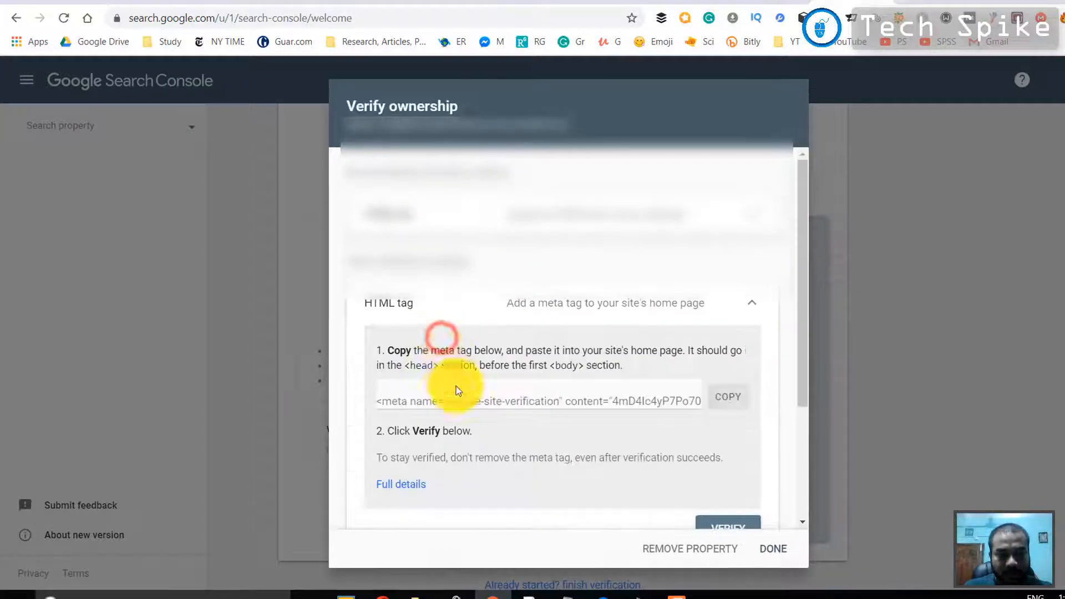
left_click_drag(379, 401, 891, 423)
left_click(738, 399)
scroll(724, 420, "down", 3)
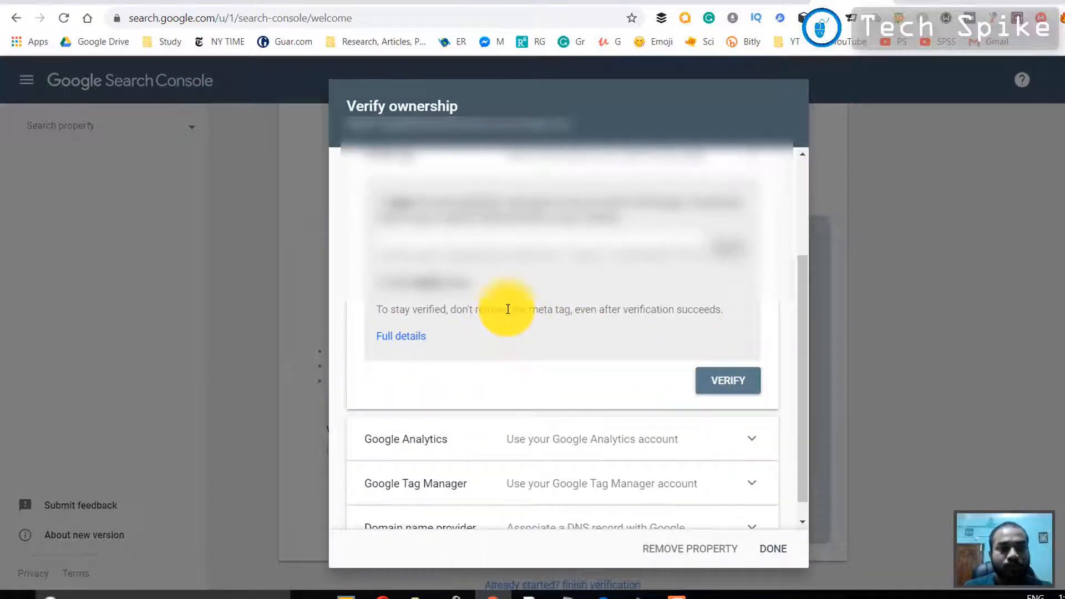
Switch to the Digital Coupon Club WordPress dashboard and open the page for adding plugins
left_click(204, 2)
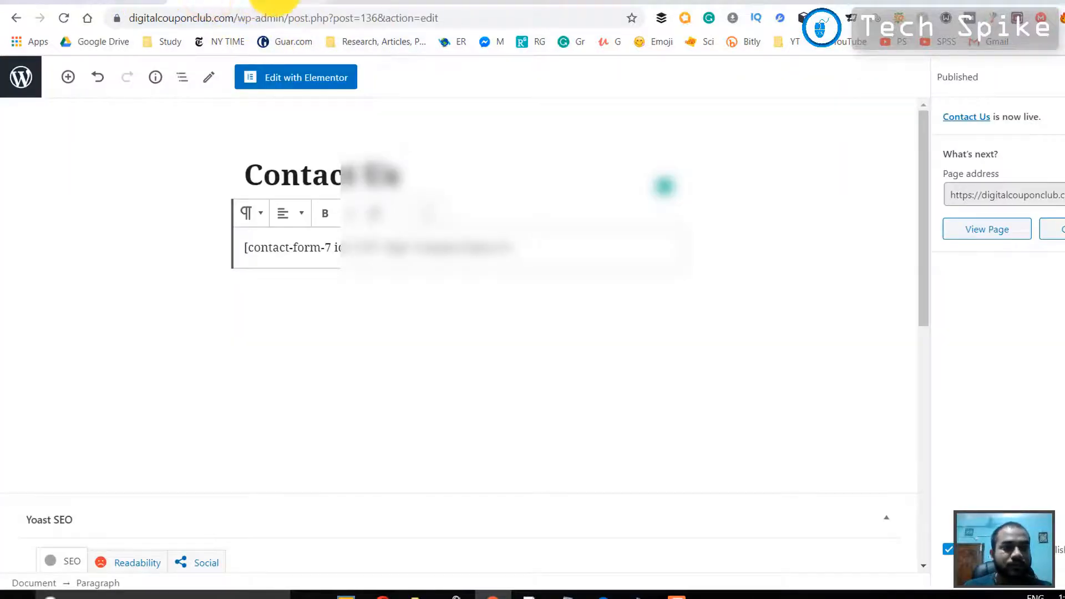
left_click(266, 4)
scroll(56, 313, "down", 3)
scroll(58, 372, "down", 2)
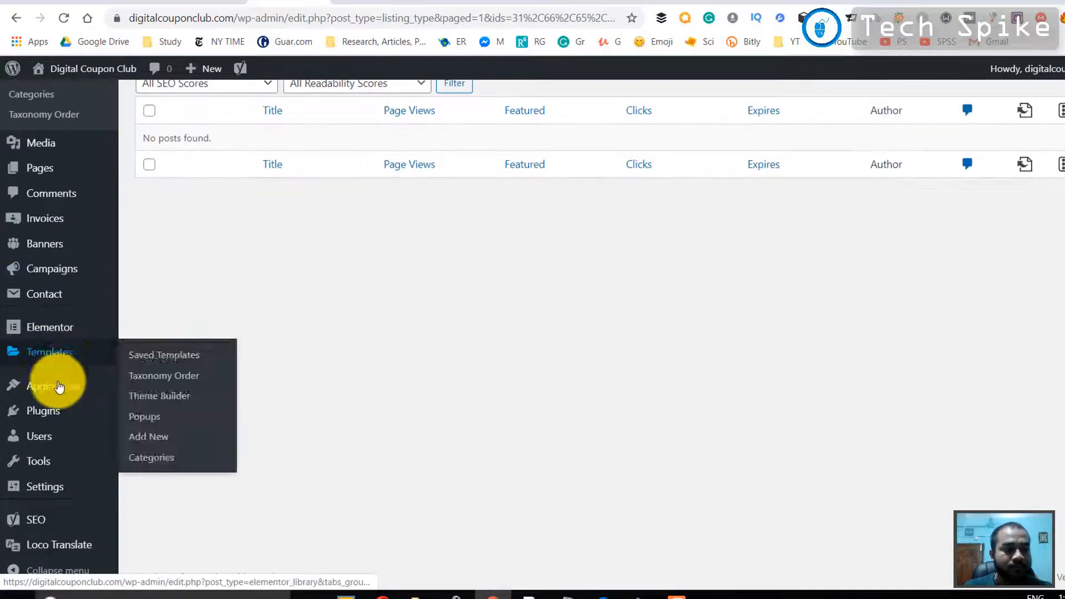
mouse_move(60, 488)
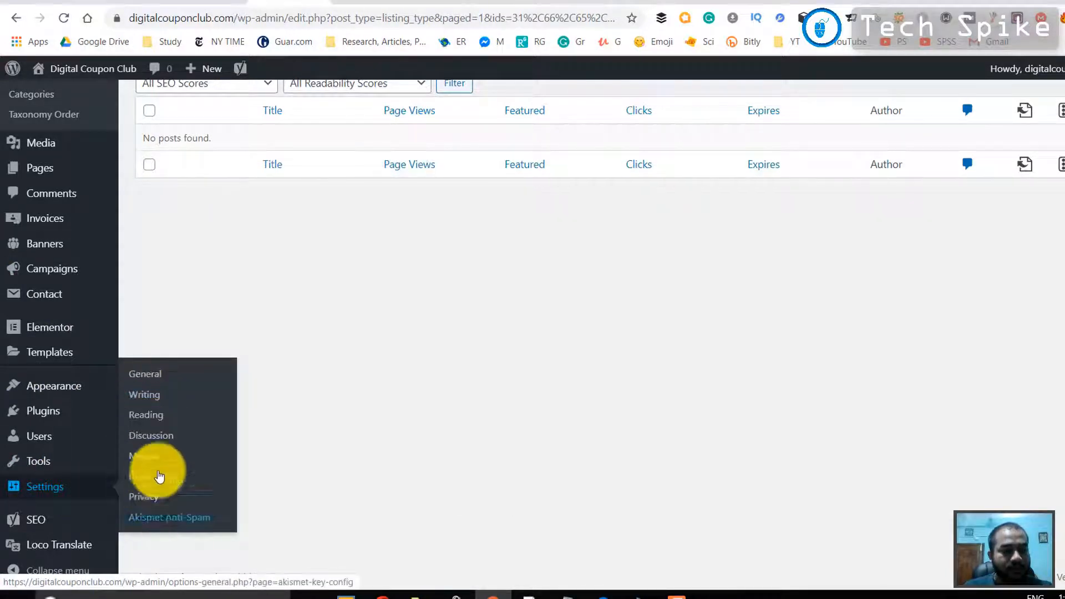
mouse_move(70, 404)
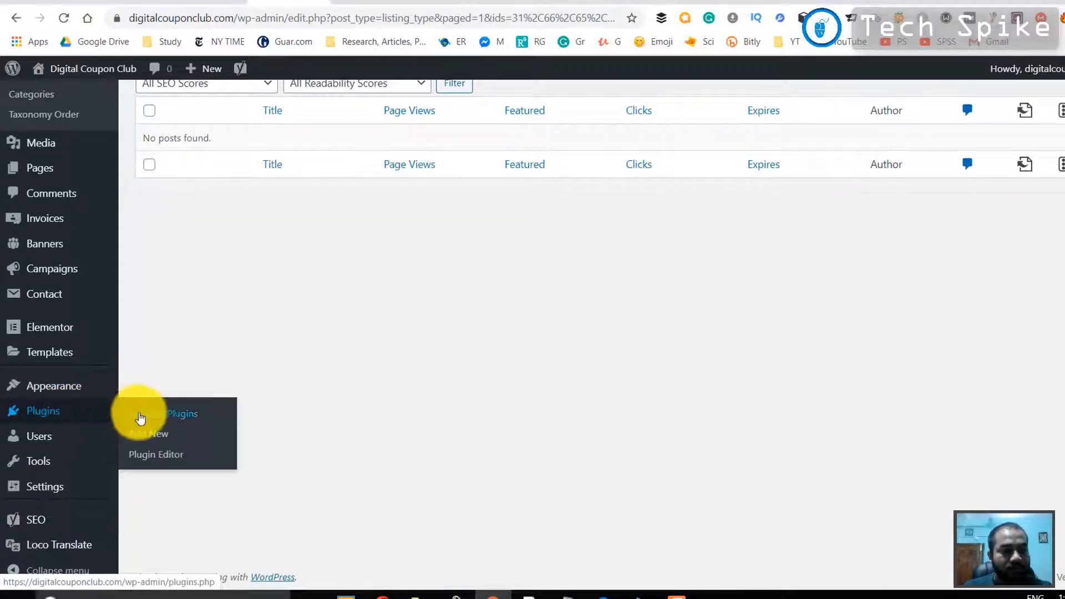
left_click(146, 438)
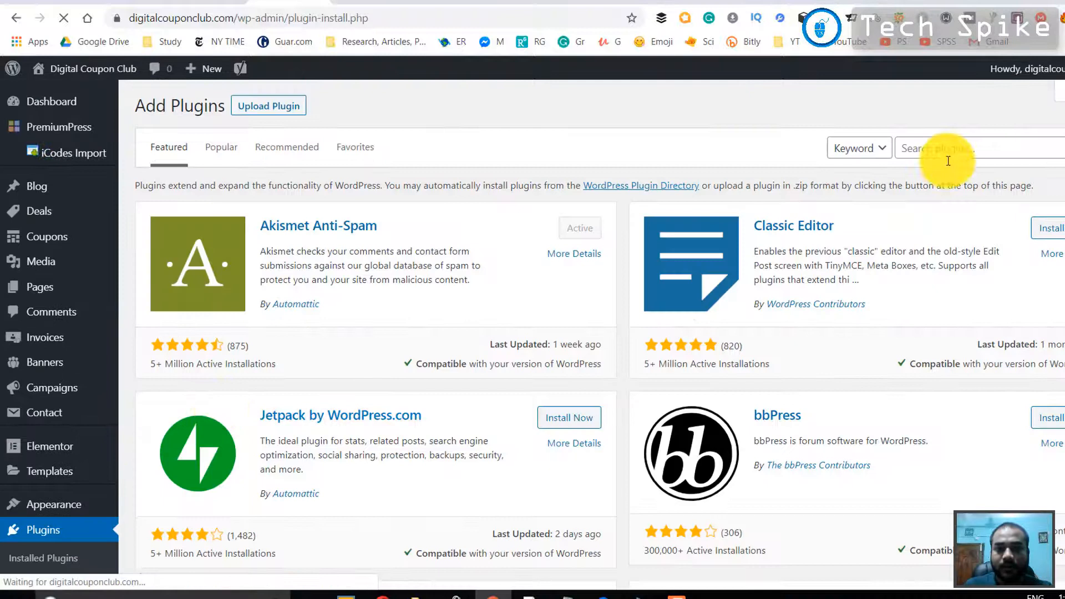
Search the plugin directory for "insert header", and install and activate the Insert Headers and Footers plugin by WPBeginner
left_click(950, 149)
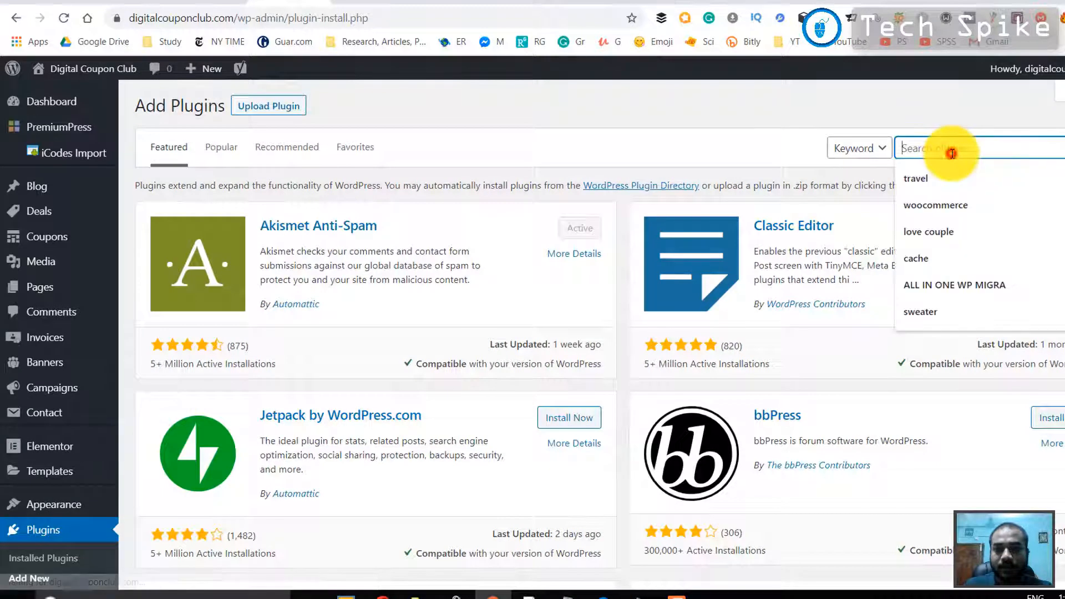
type("inse")
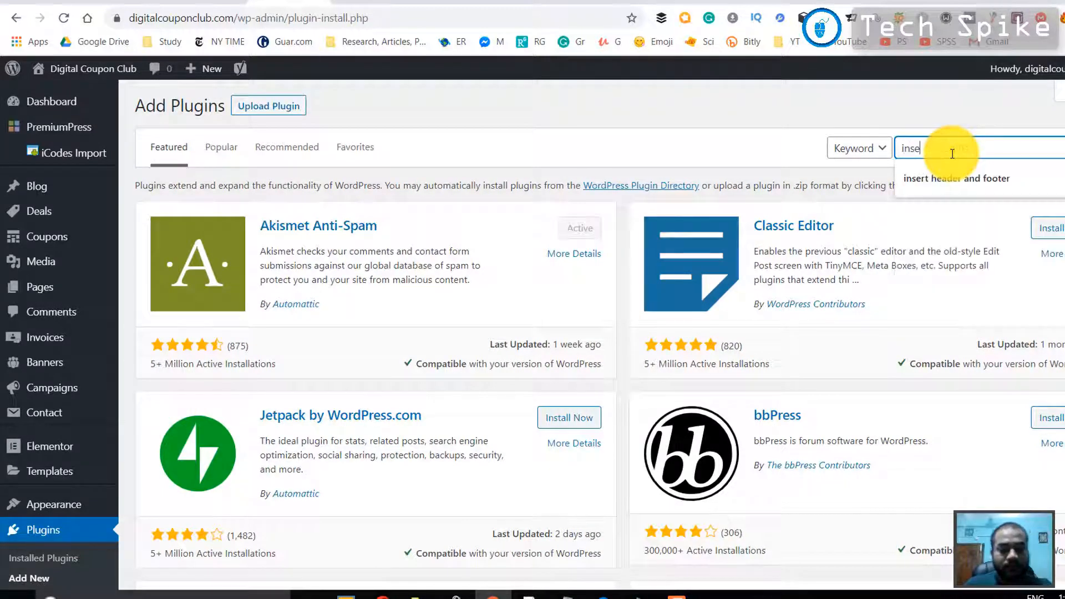
type("rt")
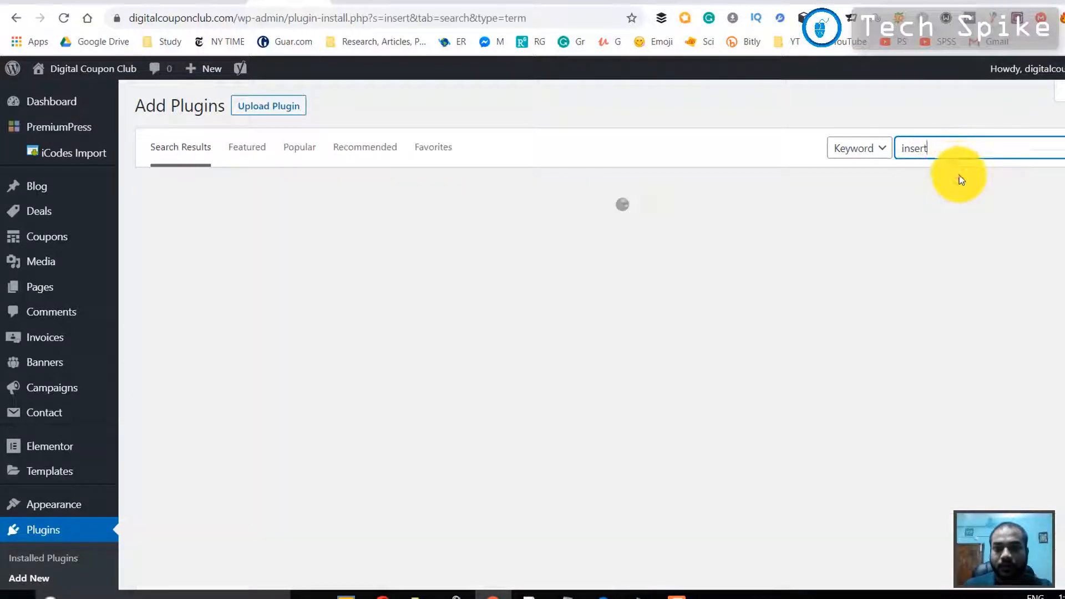
left_click(950, 153)
type("he")
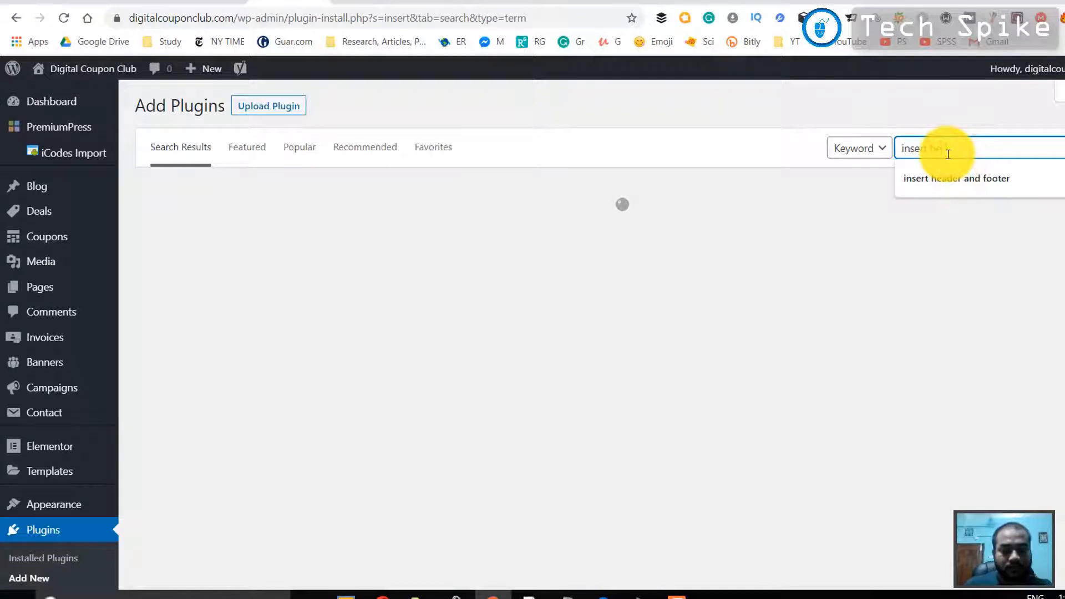
type("ader")
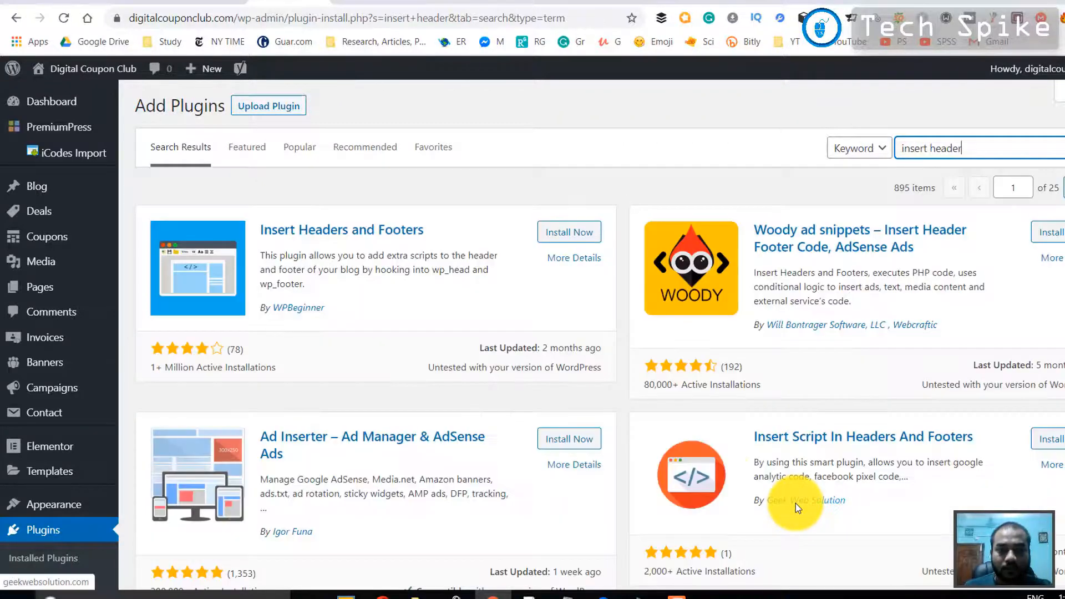
left_click(569, 235)
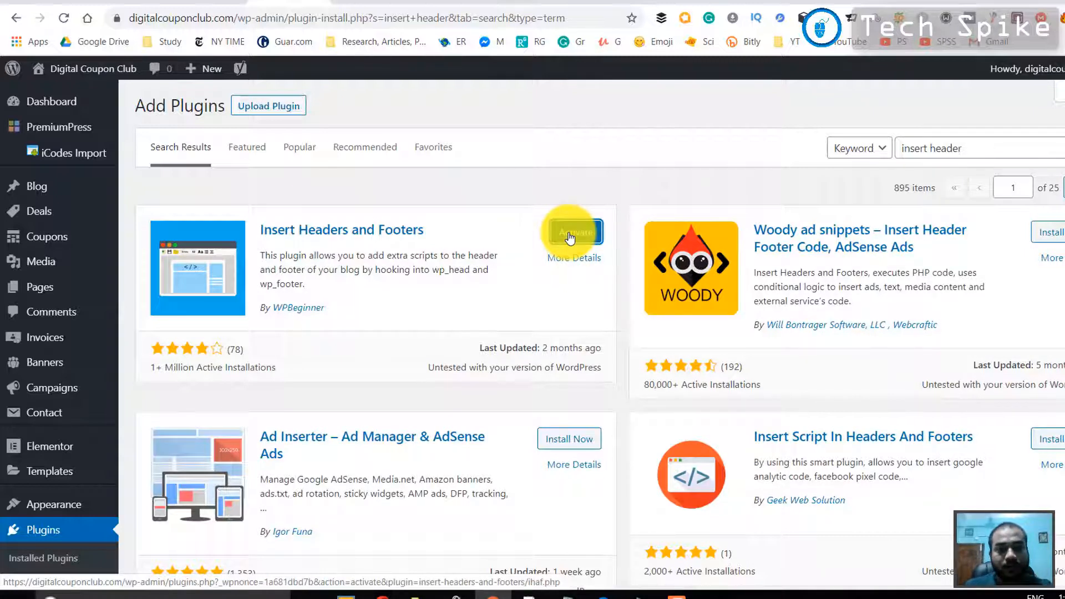
left_click(569, 237)
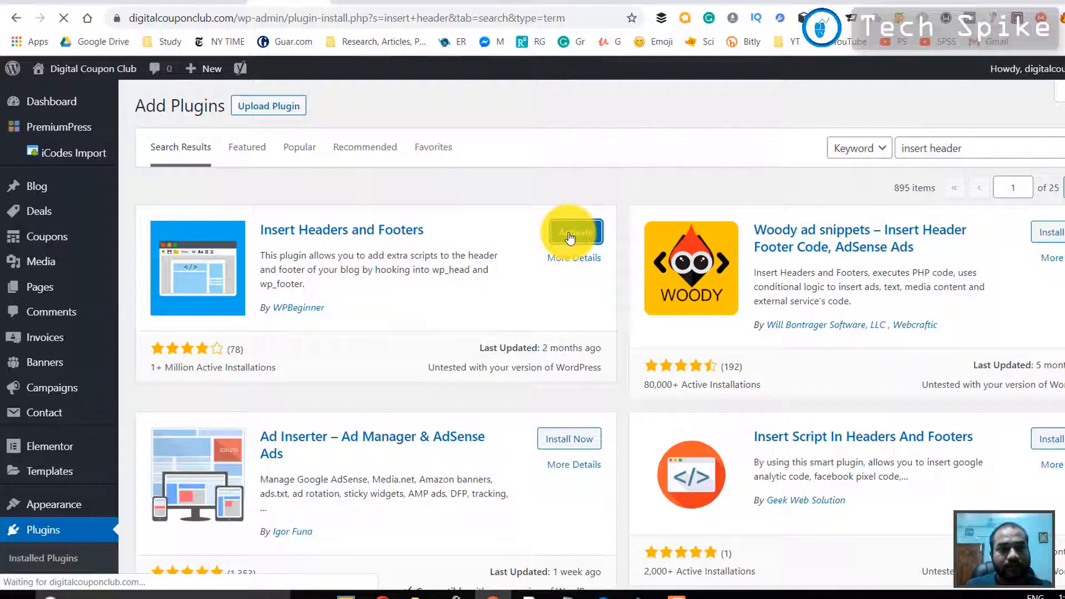
Open the Insert Headers and Footers settings and paste the copied site verification meta tag into the header scripts
scroll(110, 412, "down", 3)
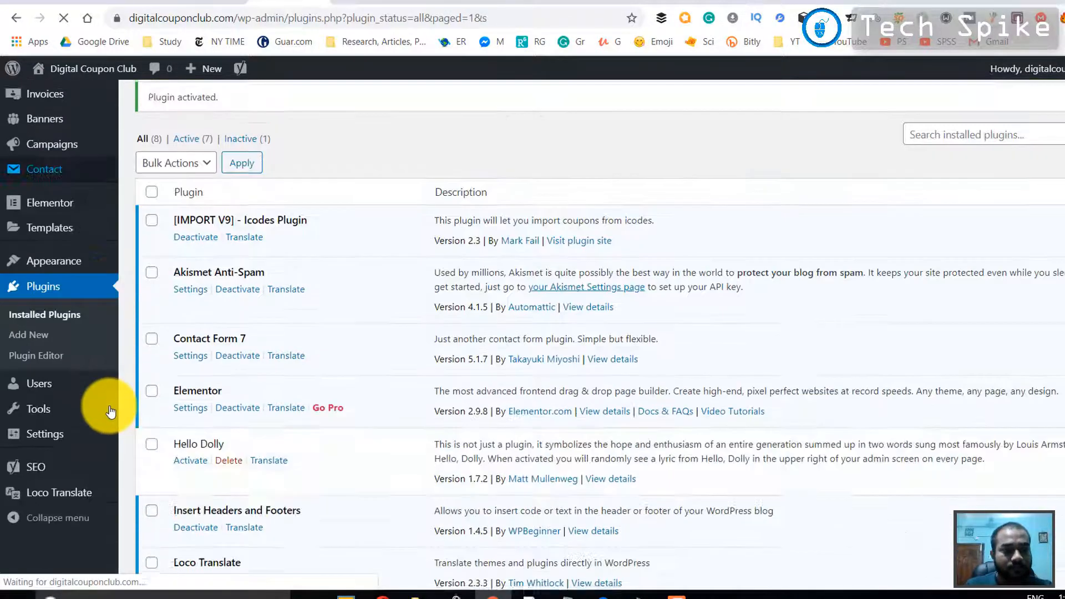
scroll(67, 410, "down", 2)
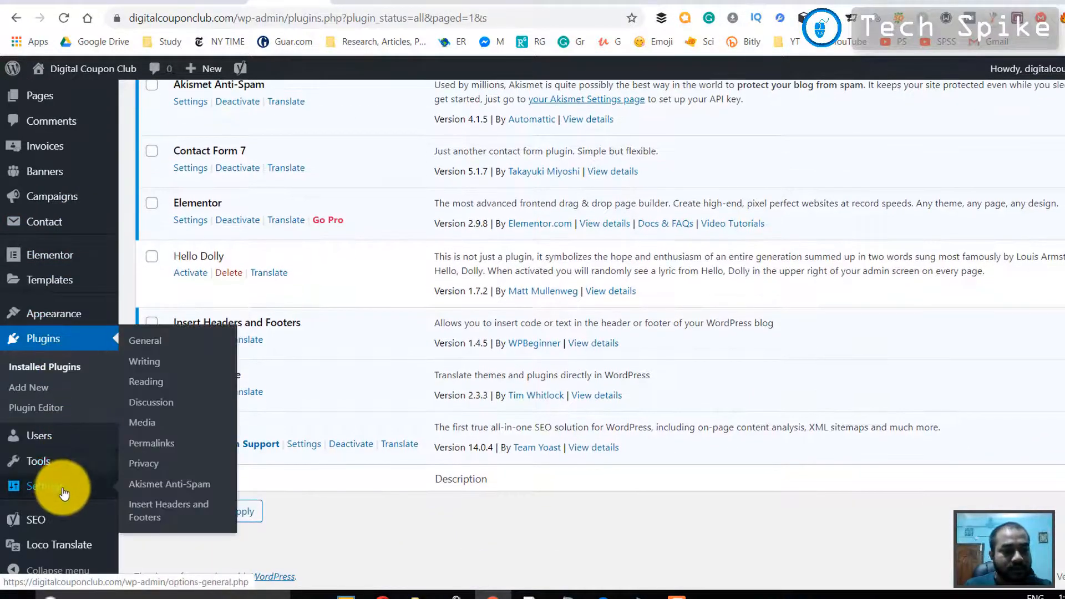
left_click(151, 508)
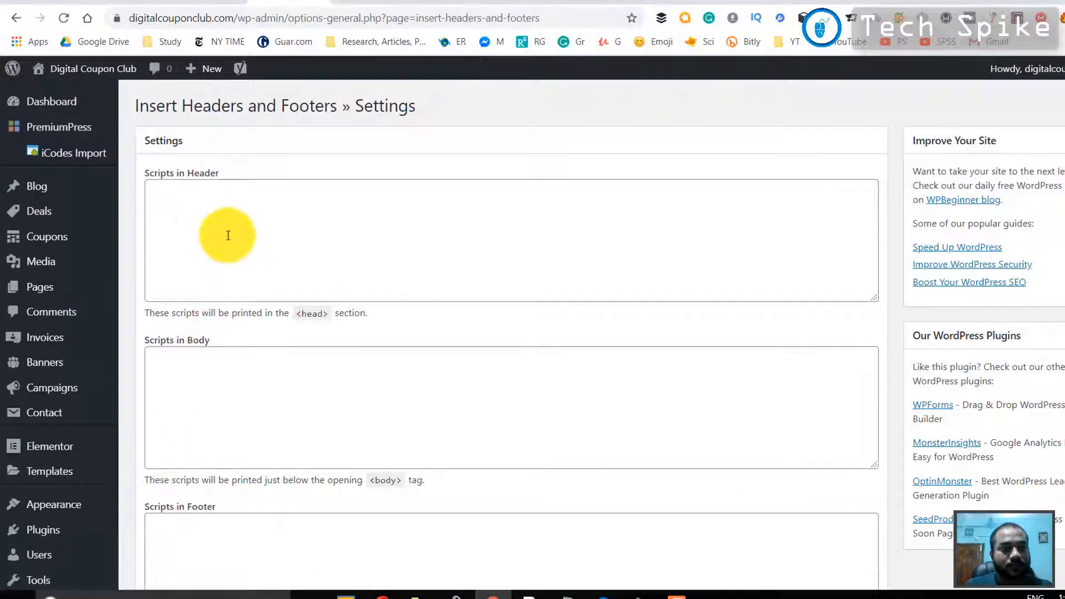
left_click(203, 206)
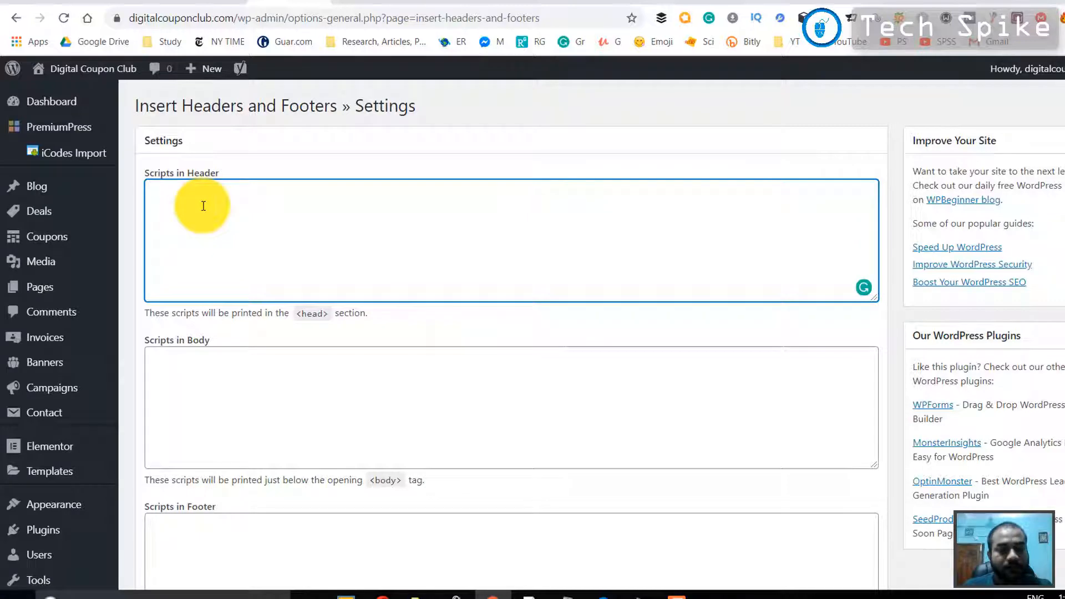
type("<meta name=\"google-site-verification\" content=\"4mD4Ic4yP7Po70UB7vEjY723K9megI81cgD6Ts-UBWI\" />")
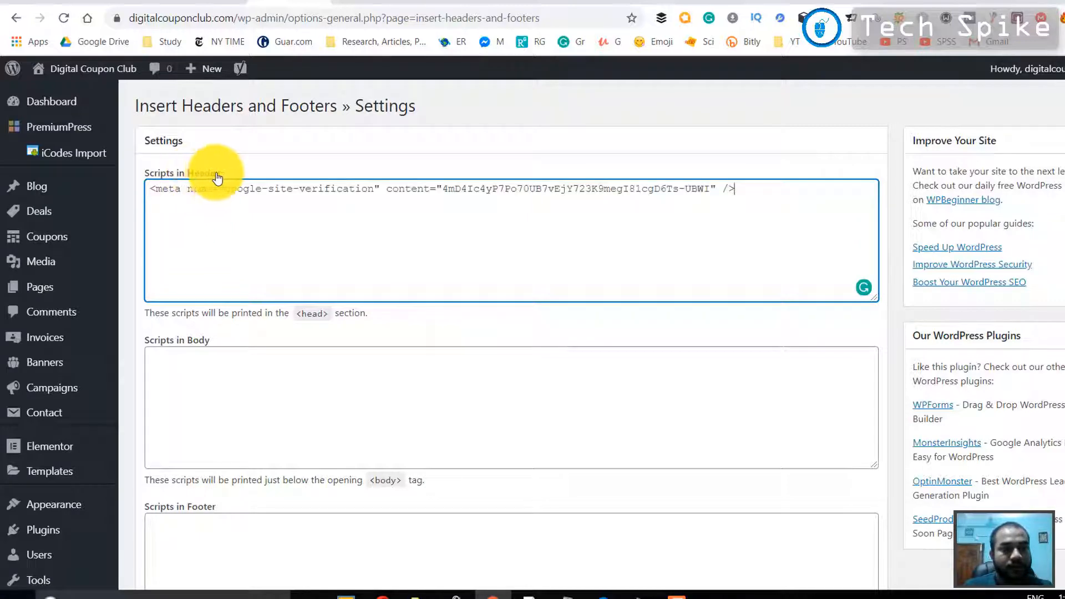
Save the header script settings, and verify ownership with the HTML tag method in Google Search Console
scroll(279, 325, "down", 5)
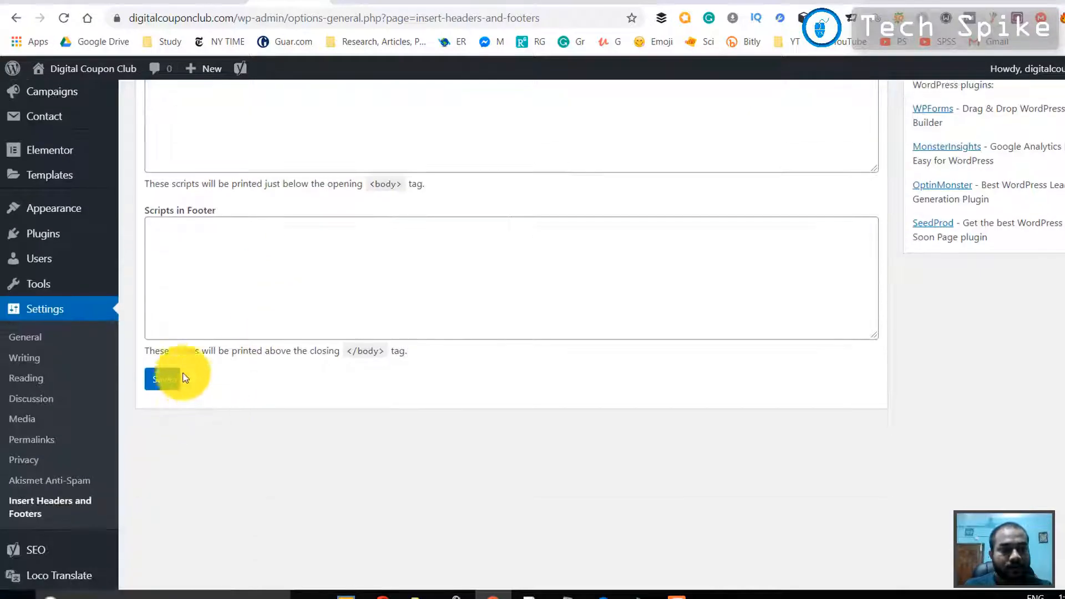
left_click(167, 383)
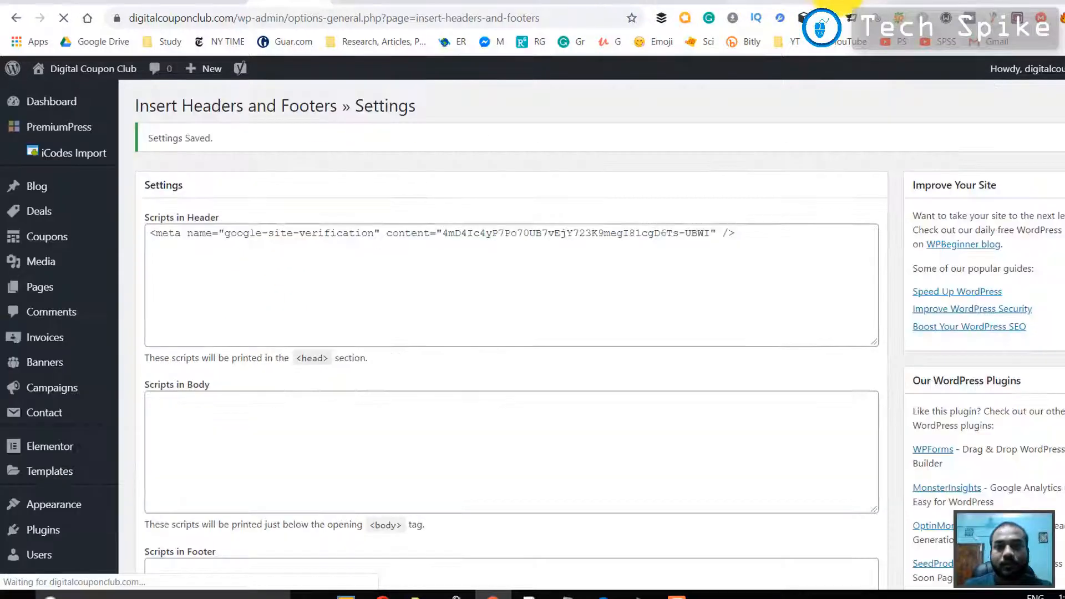
left_click(840, 2)
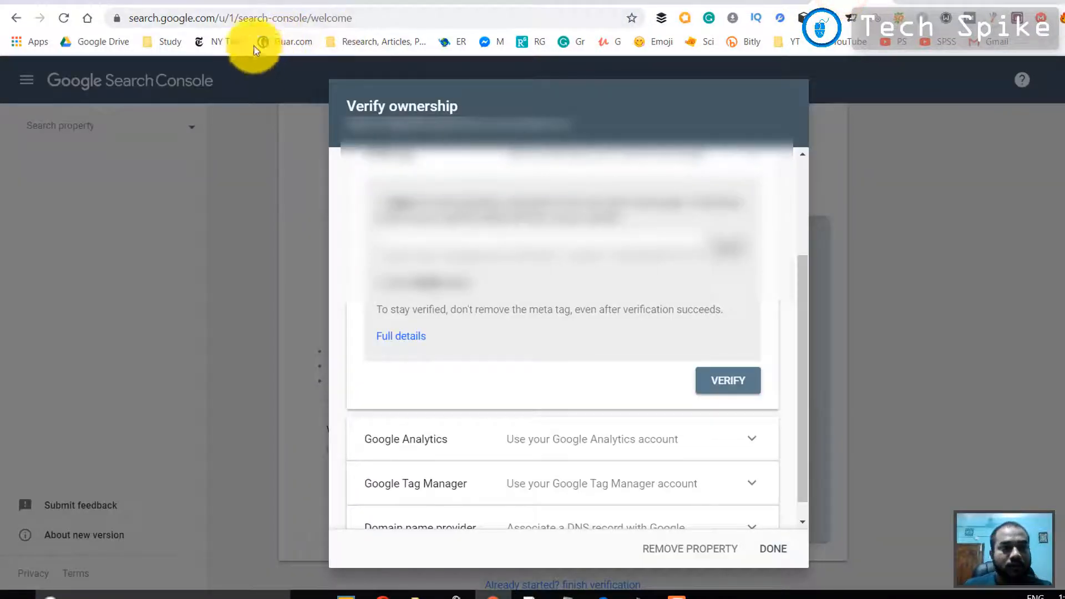
scroll(637, 464, "down", 1)
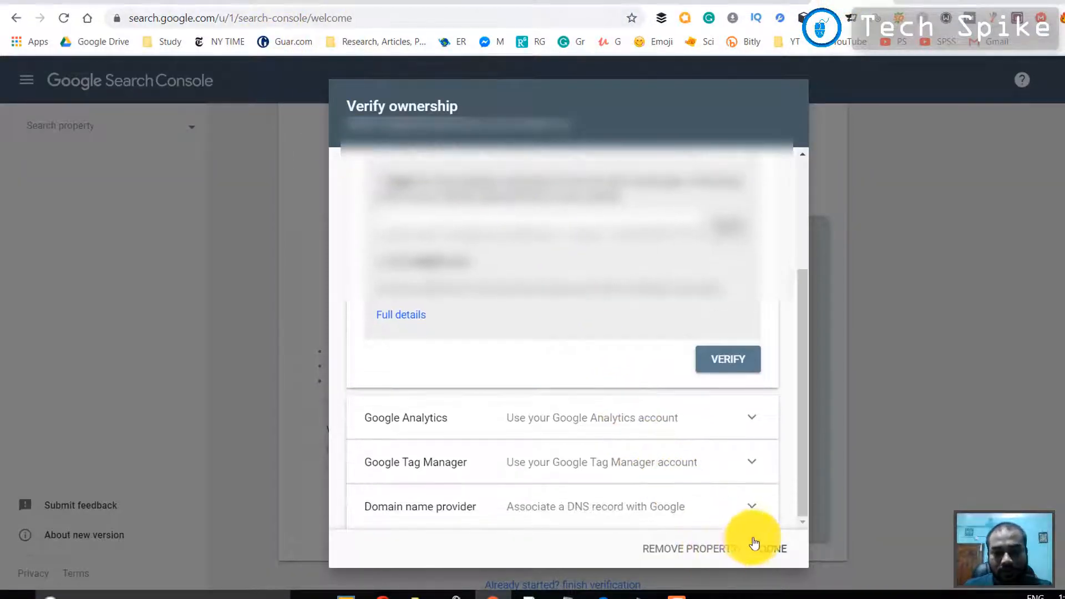
left_click(713, 358)
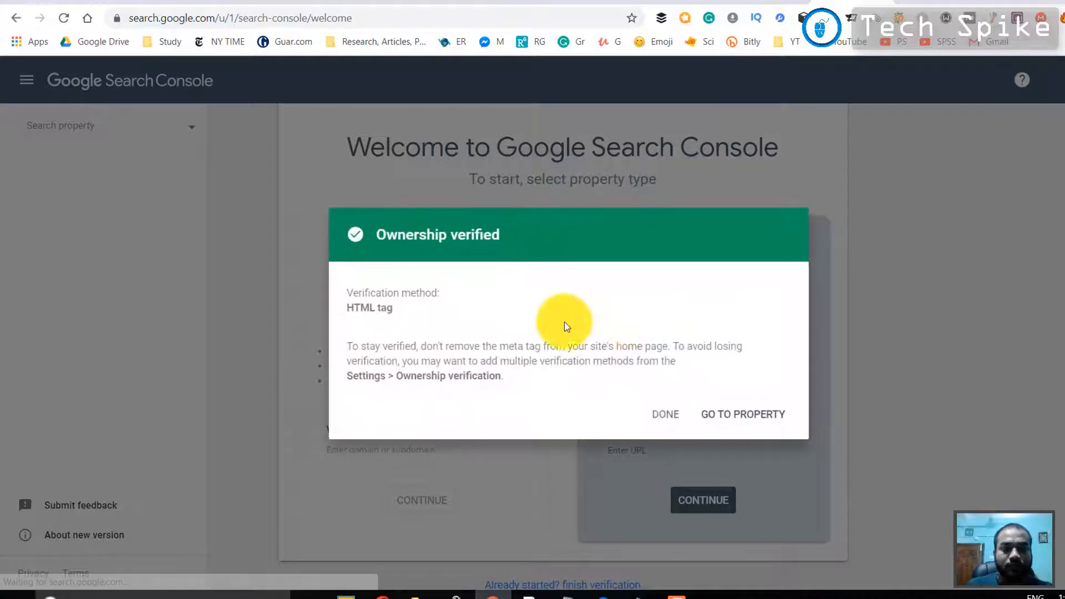
Go to the verified property, view its Performance and Coverage reports, and open the Sitemaps page
left_click(736, 422)
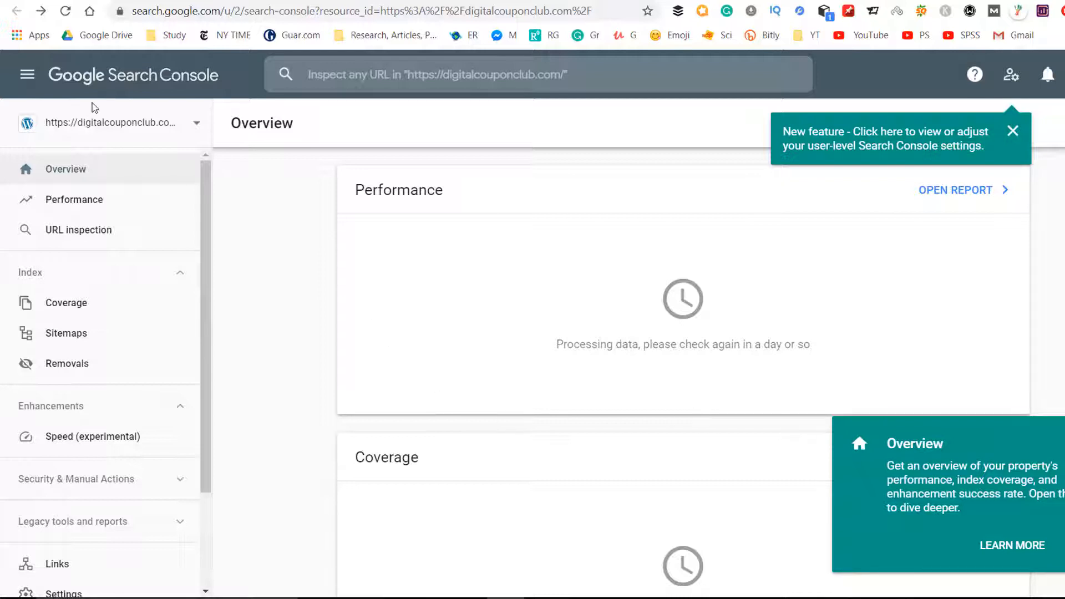
scroll(86, 189, "down", 3)
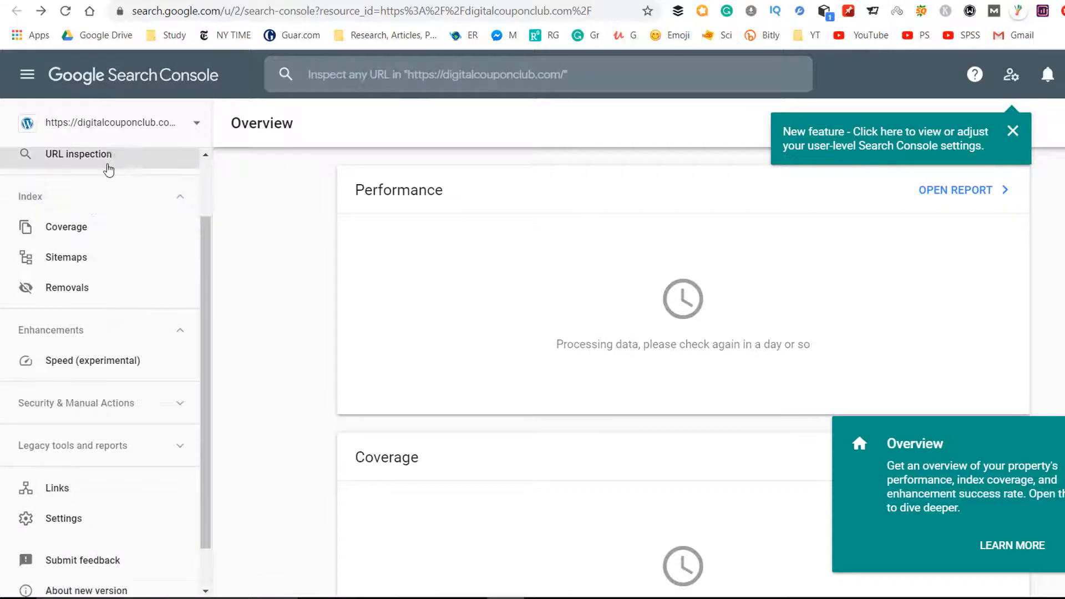
scroll(107, 182, "up", 3)
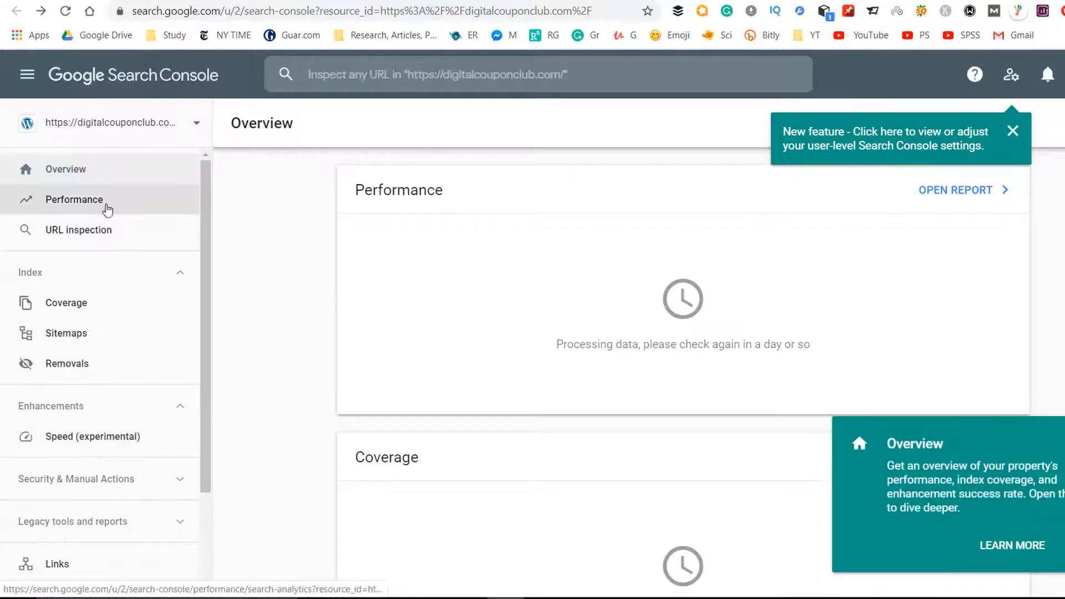
left_click(107, 210)
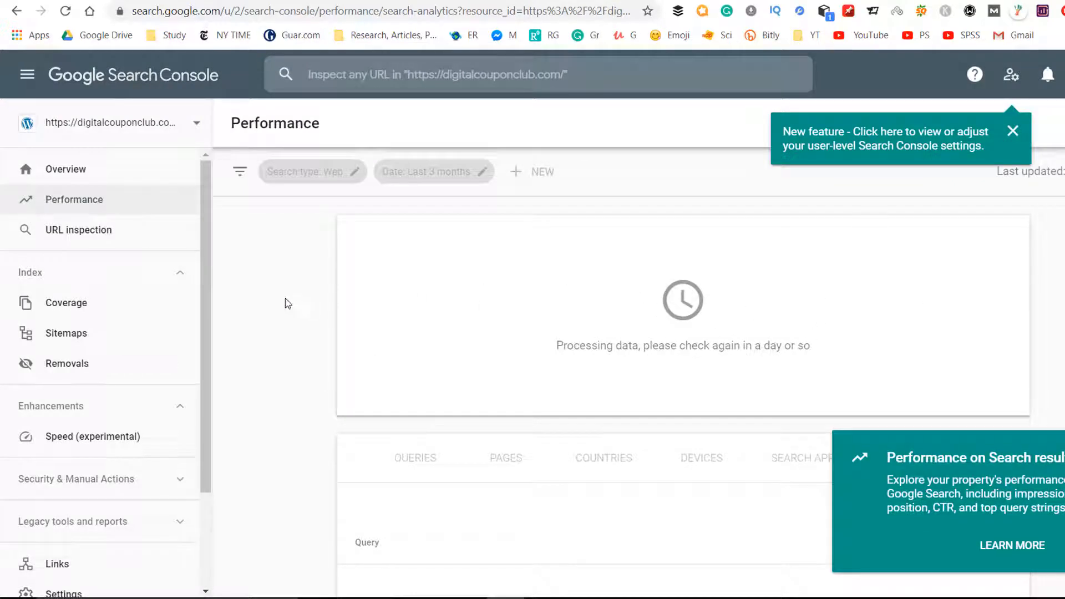
left_click(105, 312)
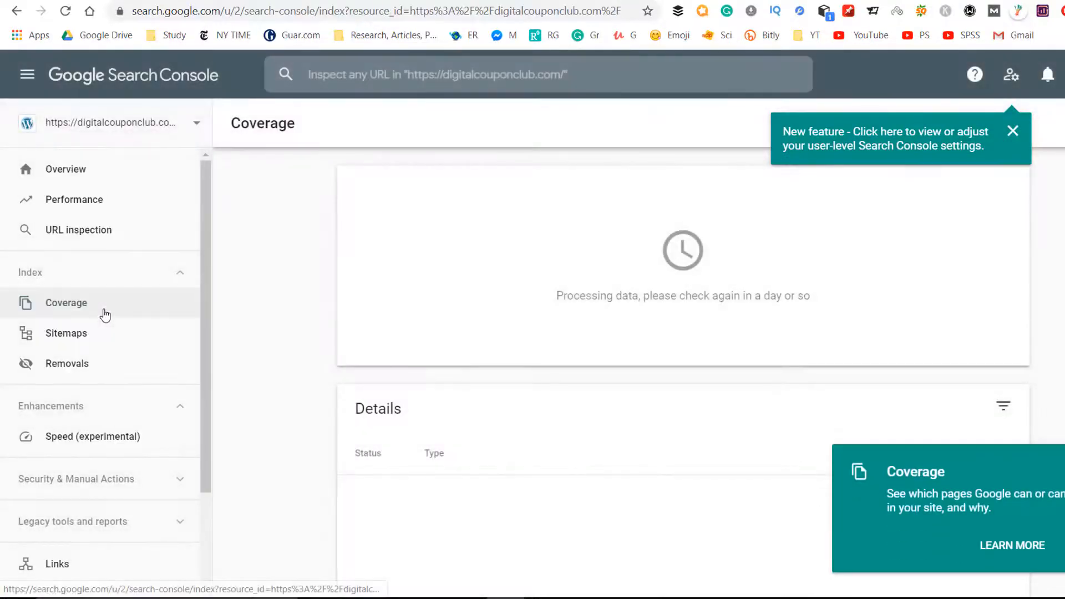
left_click(99, 334)
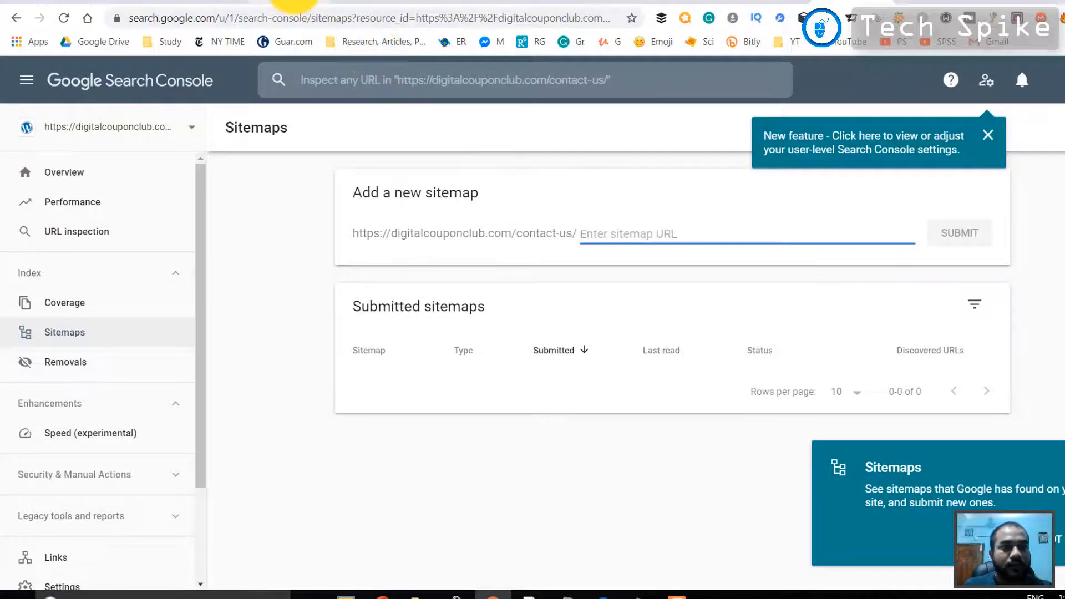
Switch to the Digital Coupon Club WordPress dashboard and open the Yoast SEO general settings
left_click(293, 4)
scroll(88, 360, "down", 5)
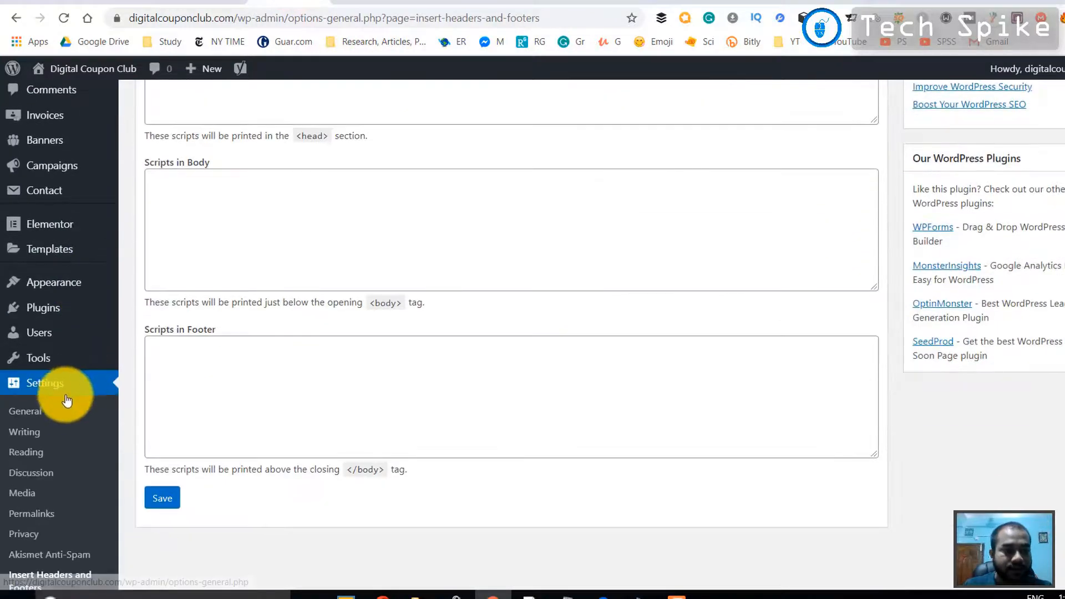
scroll(67, 410, "down", 1)
mouse_move(56, 519)
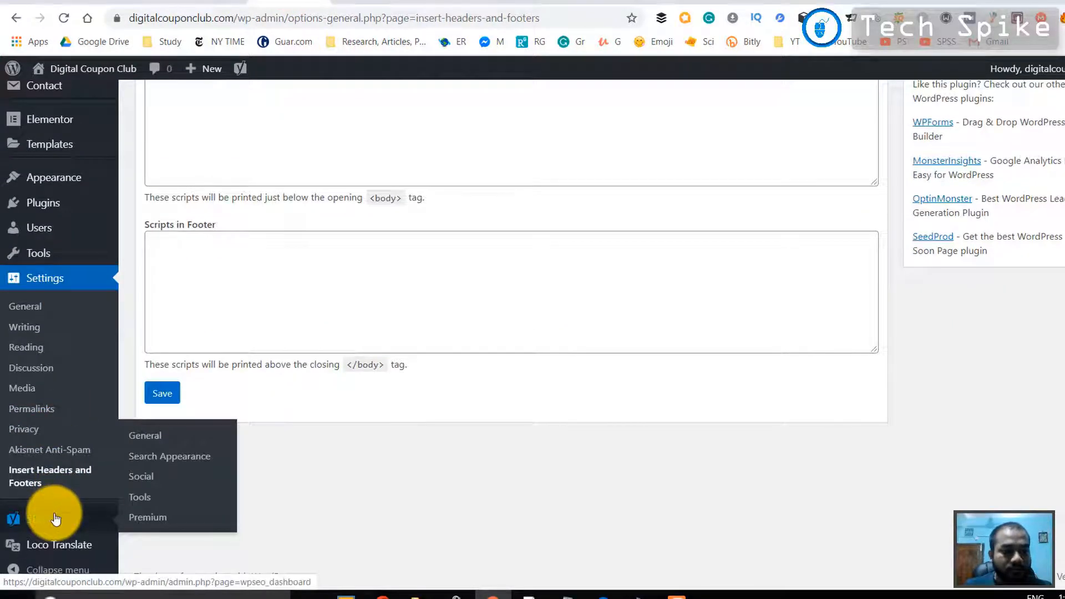
left_click(150, 439)
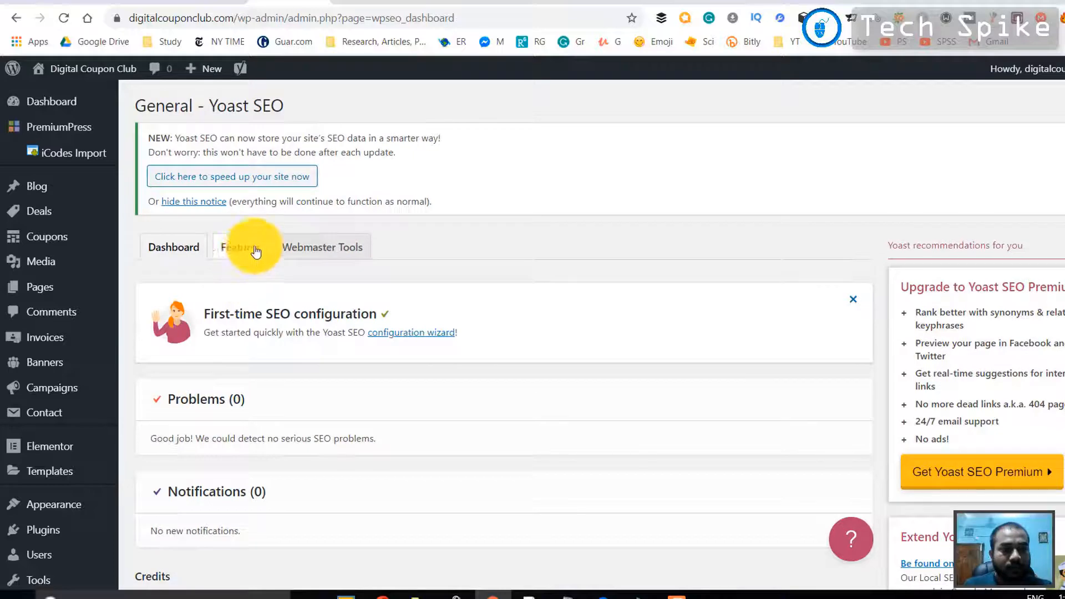
Look over the Webmaster Tools verification settings in Yoast SEO, including the Google verification code field
left_click(292, 244)
scroll(296, 256, "down", 3)
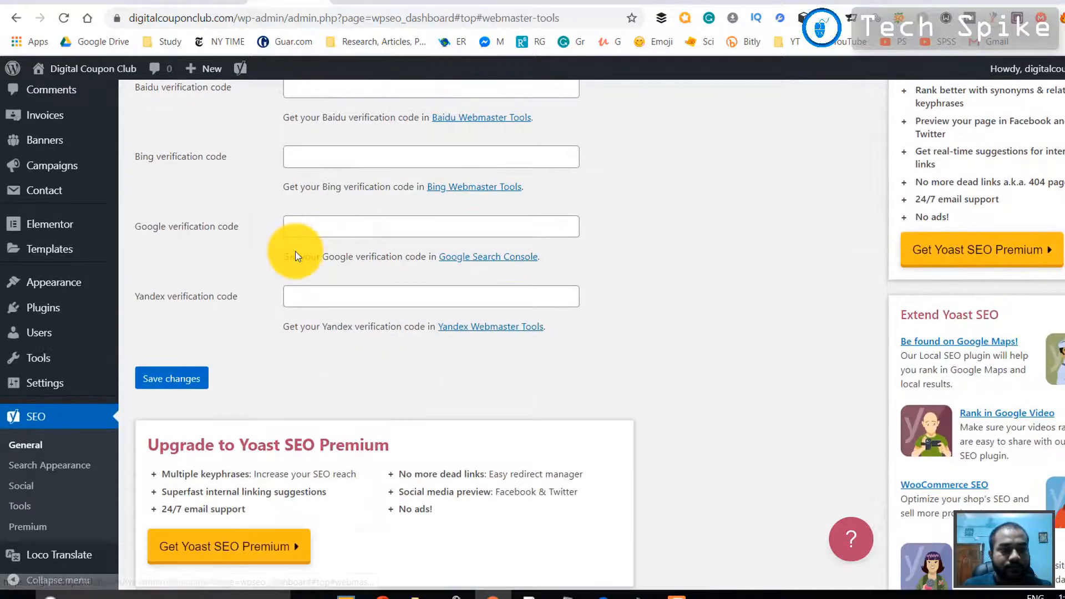
scroll(296, 255, "up", 1)
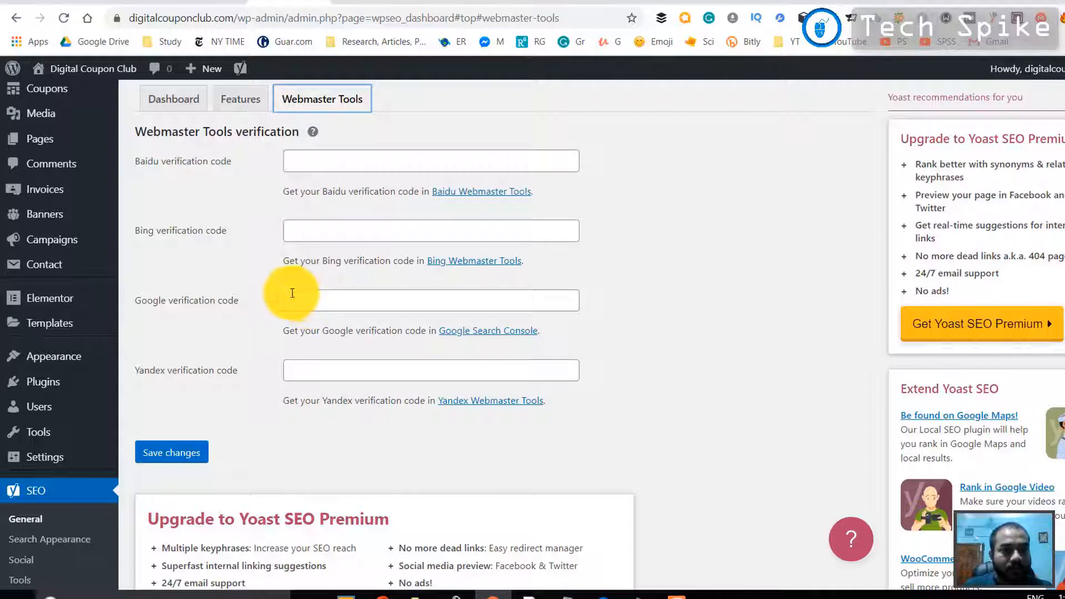
left_click(323, 302)
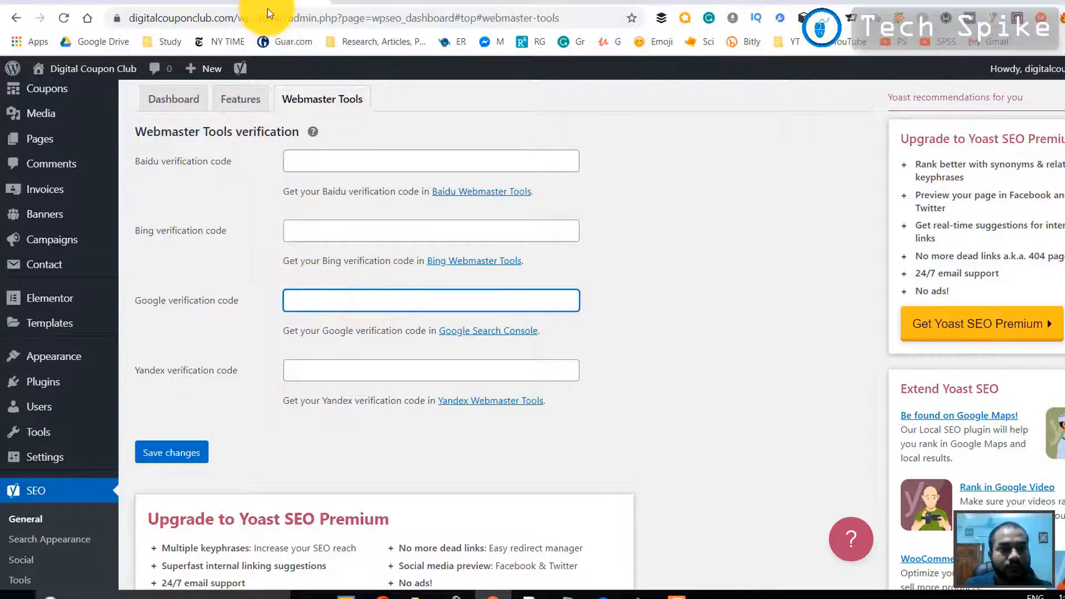
Show the help for XML sitemaps among the Yoast SEO features and open the site's XML sitemap
scroll(298, 230, "up", 1)
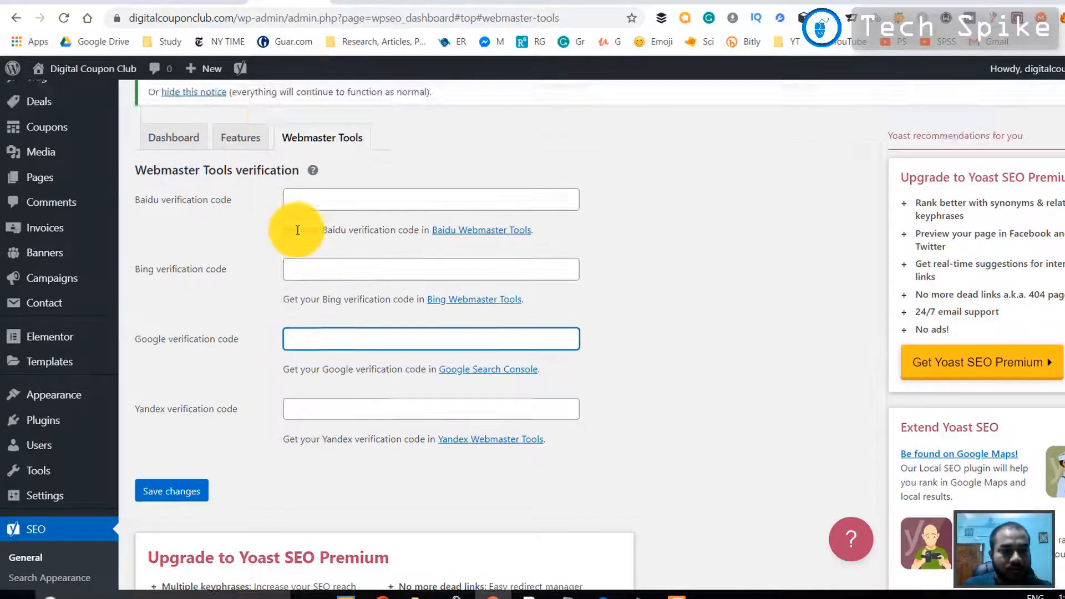
scroll(298, 230, "up", 3)
left_click(244, 247)
scroll(242, 285, "down", 6)
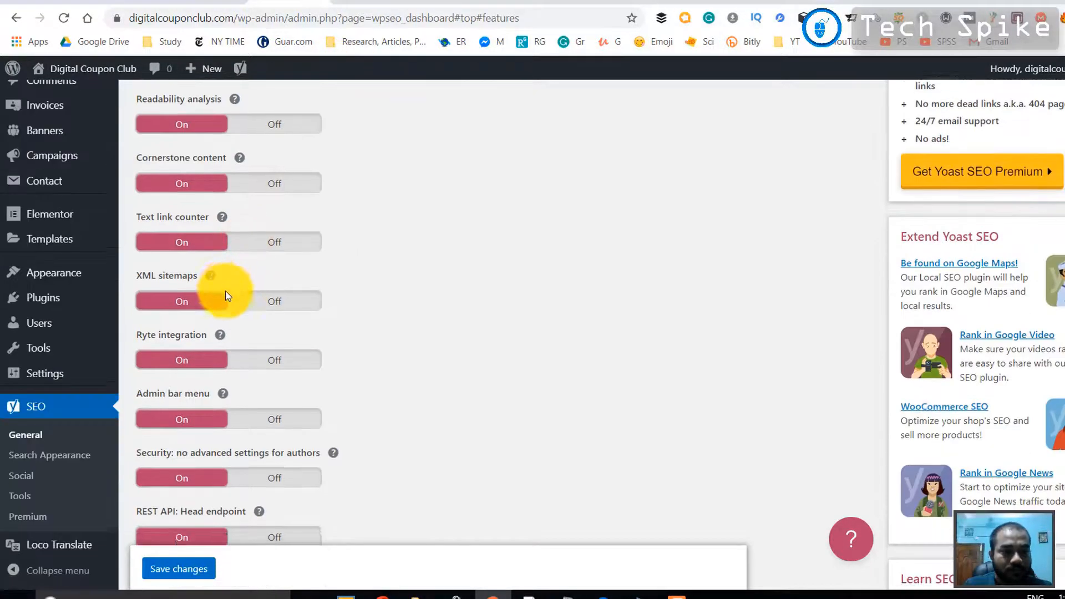
scroll(225, 295, "down", 2)
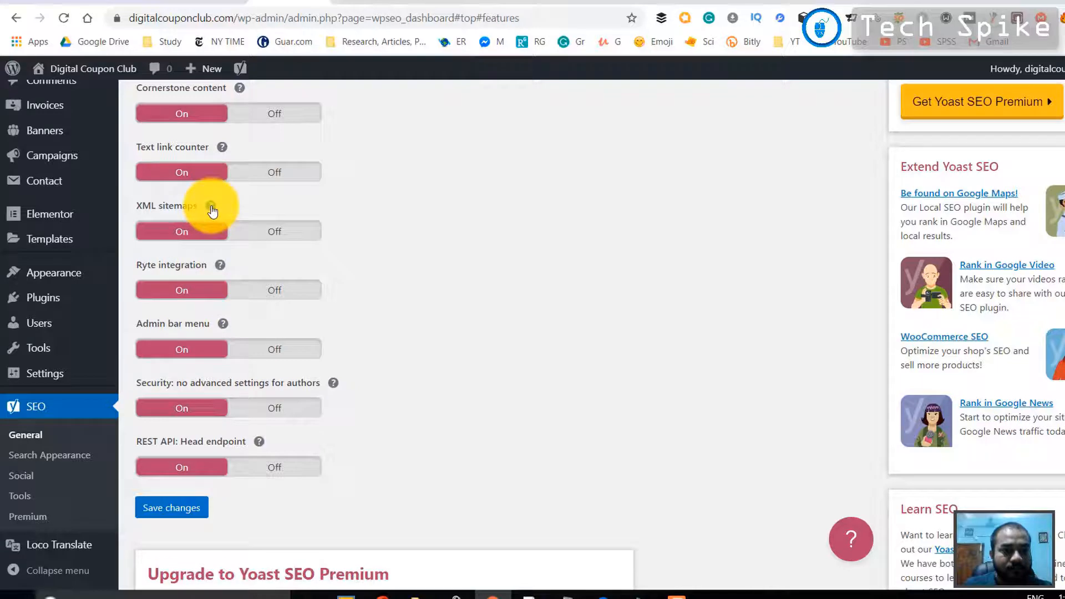
left_click(211, 207)
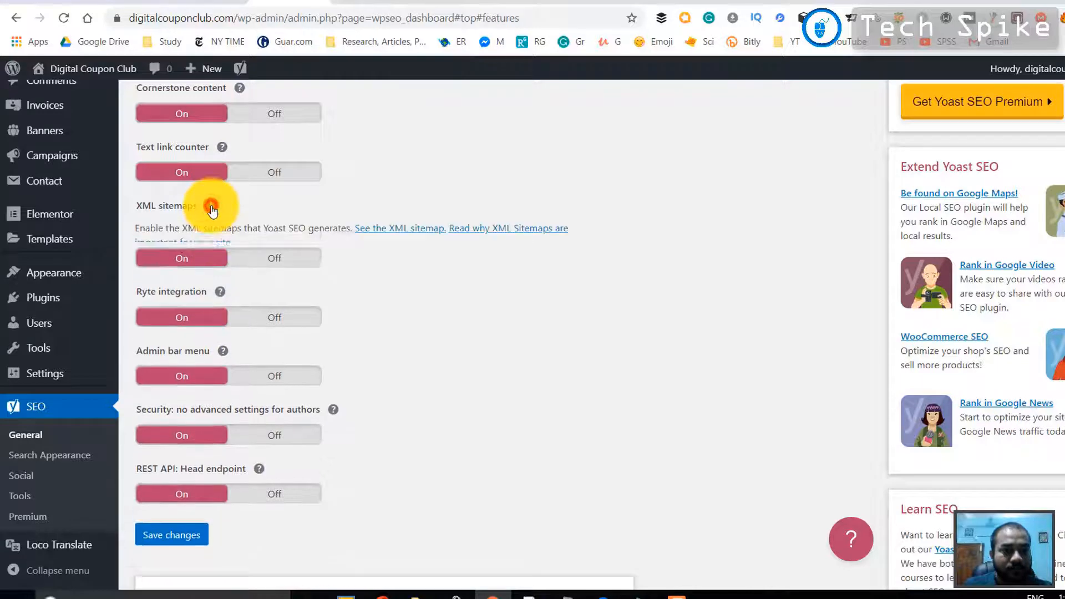
left_click(407, 232)
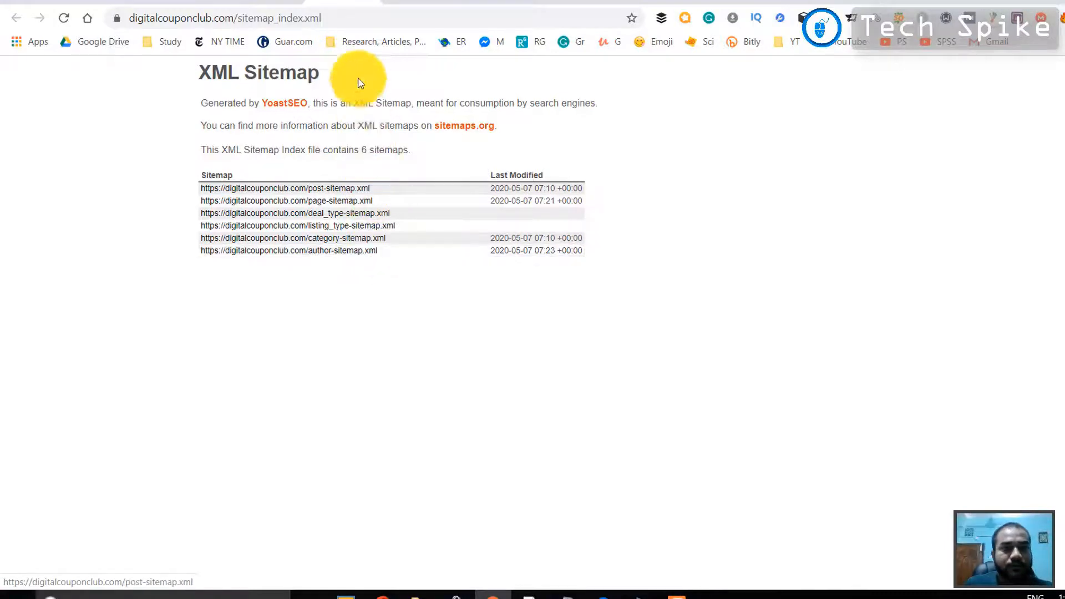
Copy sitemap_index.xml from the sitemap's address and submit it as a new sitemap for digitalcouponclub.com in Google Search Console
left_click_drag(238, 18, 388, 18)
key("ctrl+c")
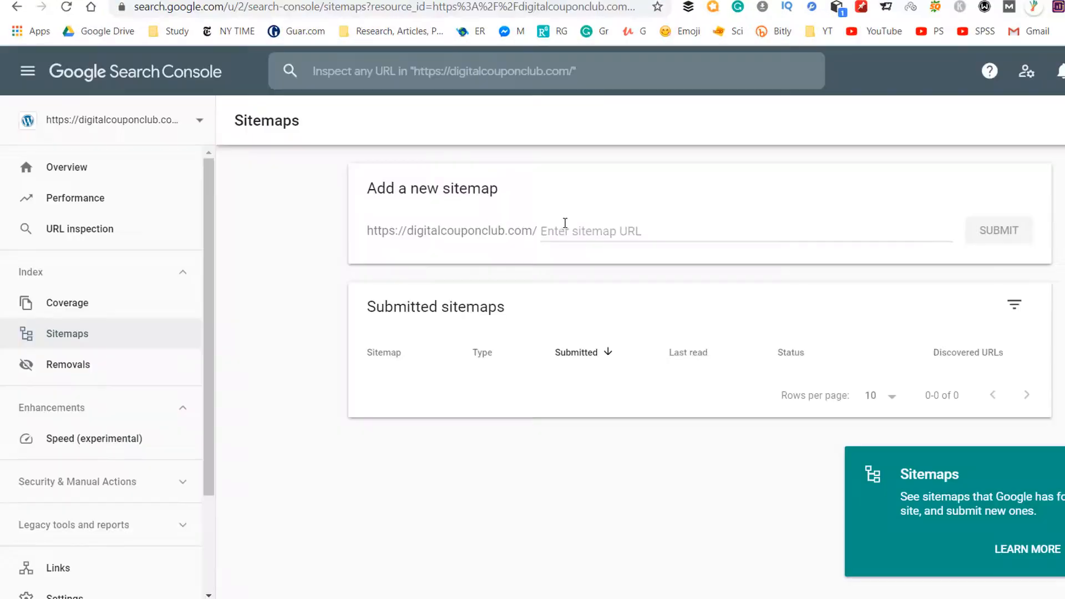
left_click(564, 225)
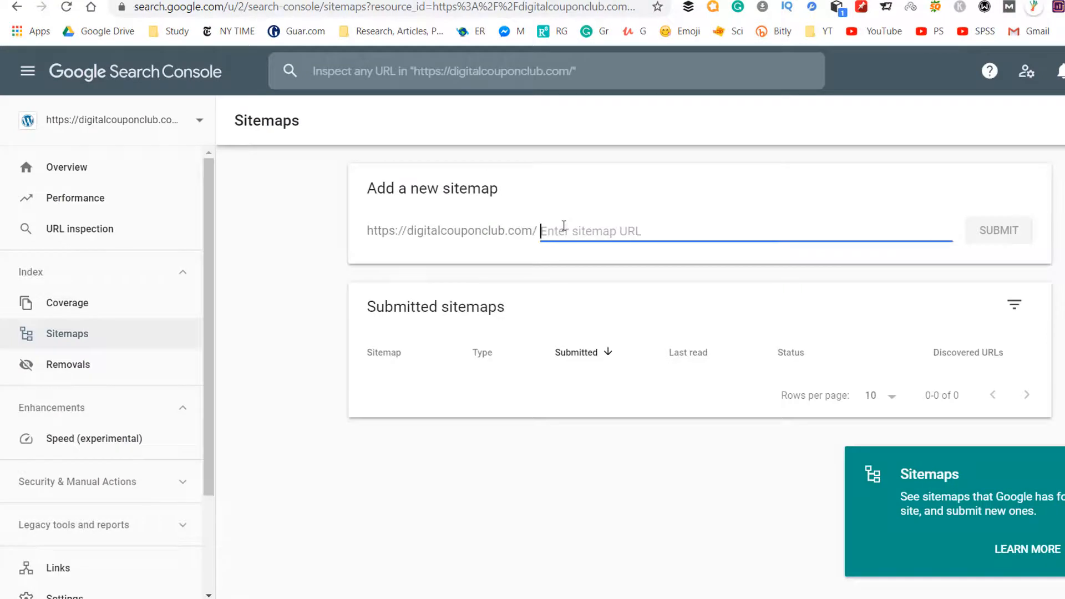
key("ctrl+v")
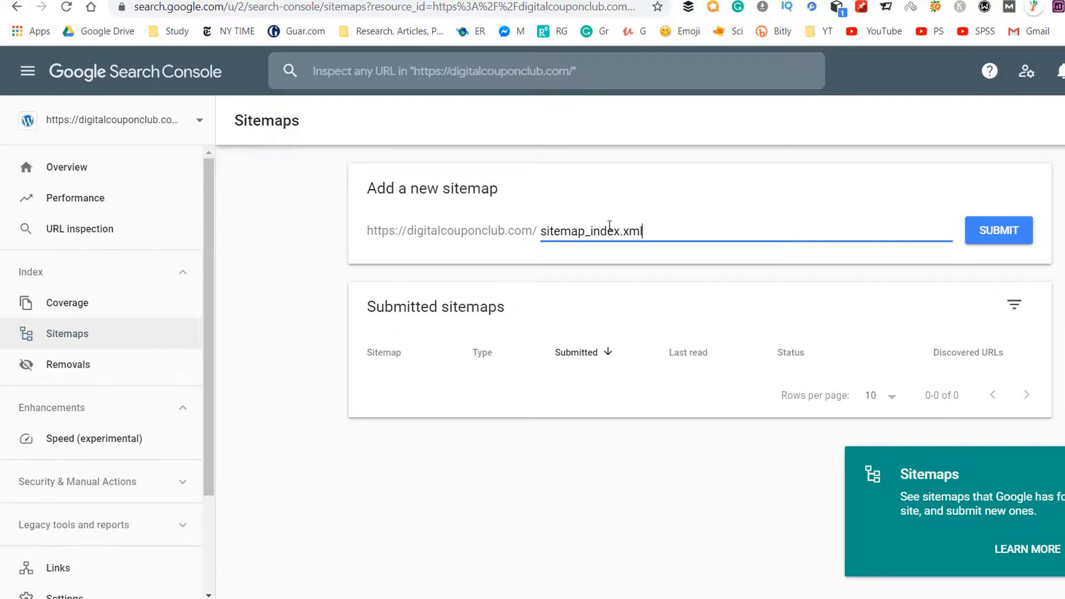
key("ctrl+a")
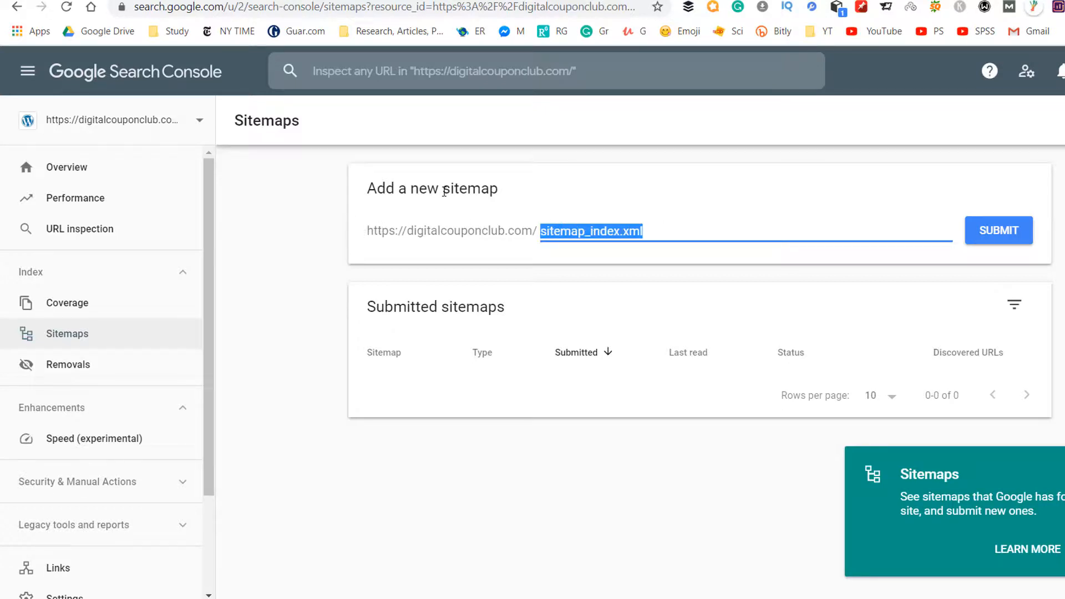
left_click_drag(444, 192, 495, 189)
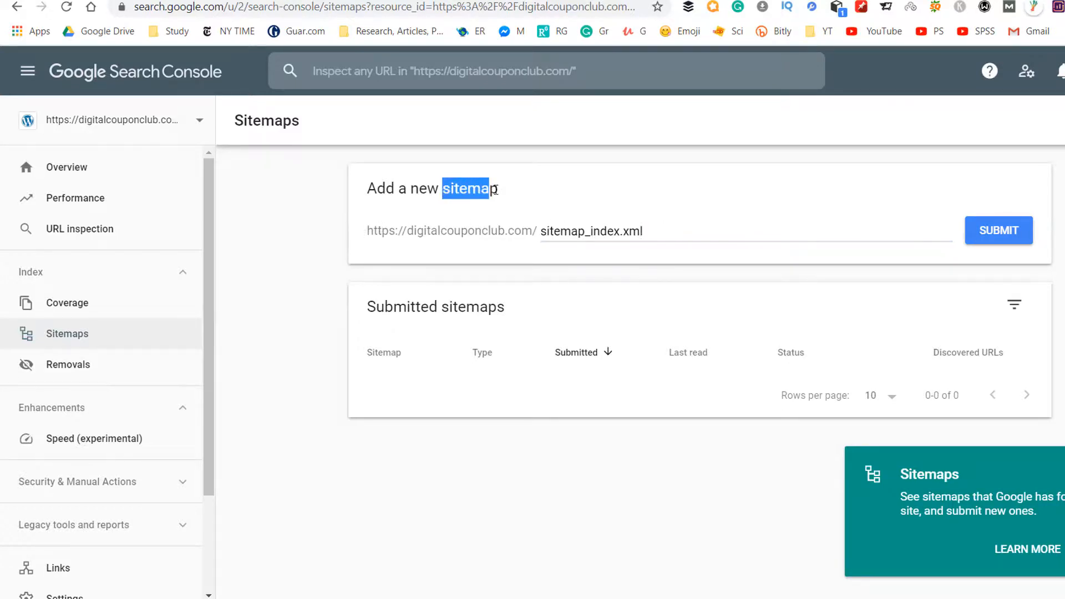
left_click(614, 153)
left_click(1007, 237)
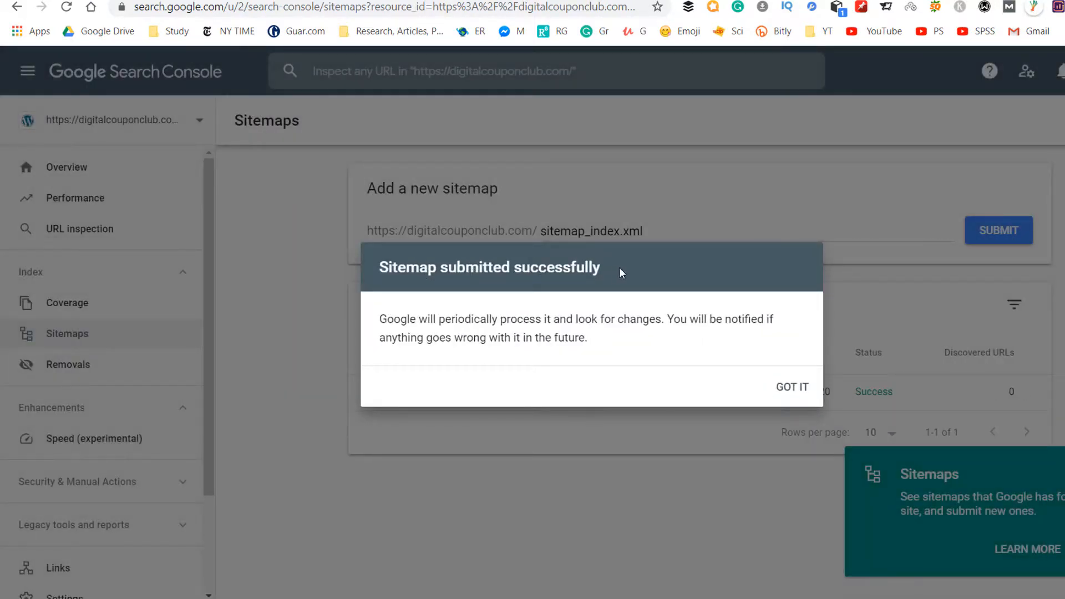
left_click(795, 391)
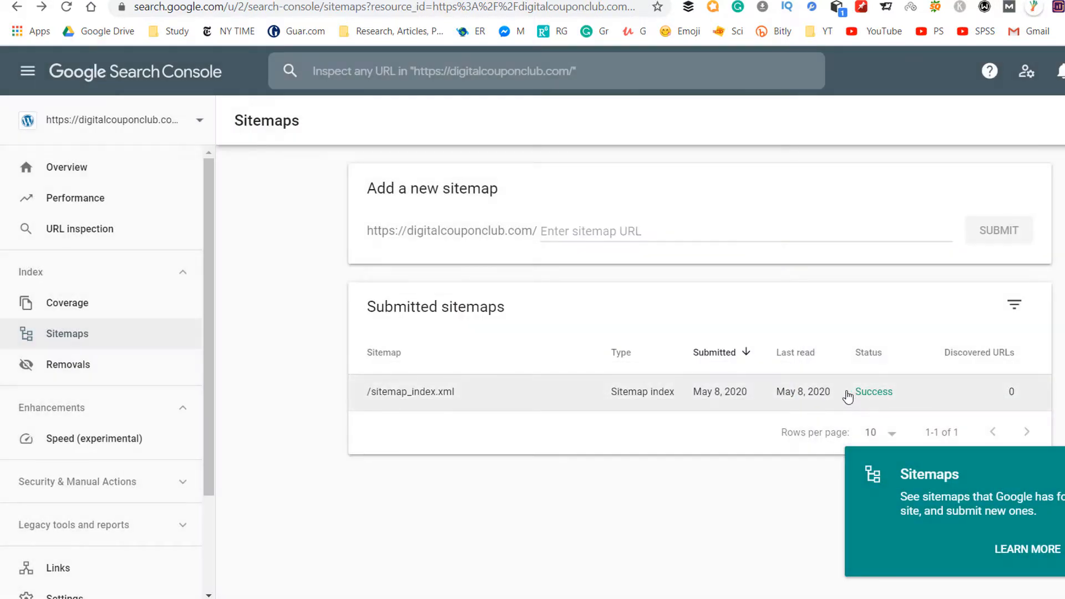